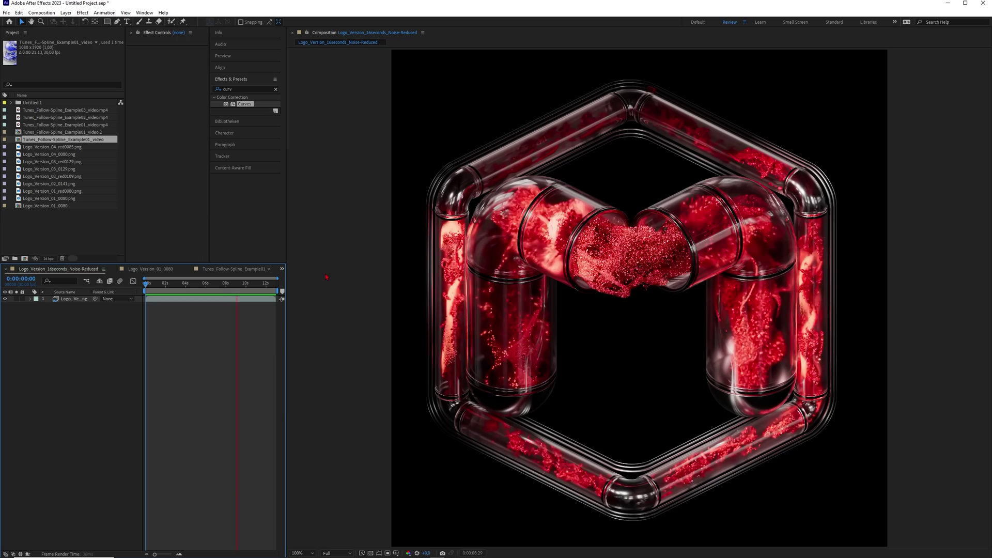
Scrub through the red-particle logo animation on the After Effects timeline.
mouse_move(193, 291)
mouse_down()
mouse_move(184, 290)
mouse_move(211, 290)
mouse_up()
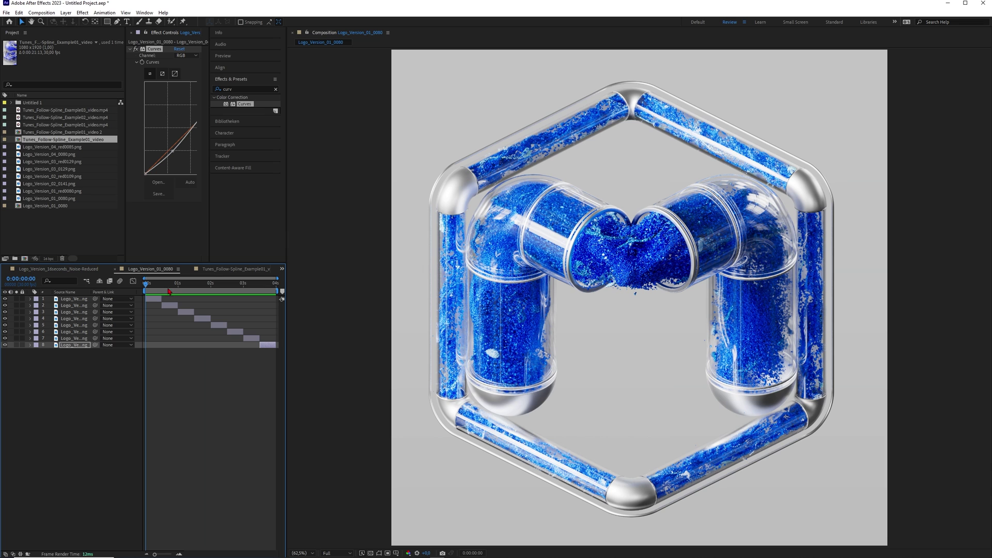
Play a preview of the Tunes_Follow-Spline_Example01_video 2 composition.
key(space)
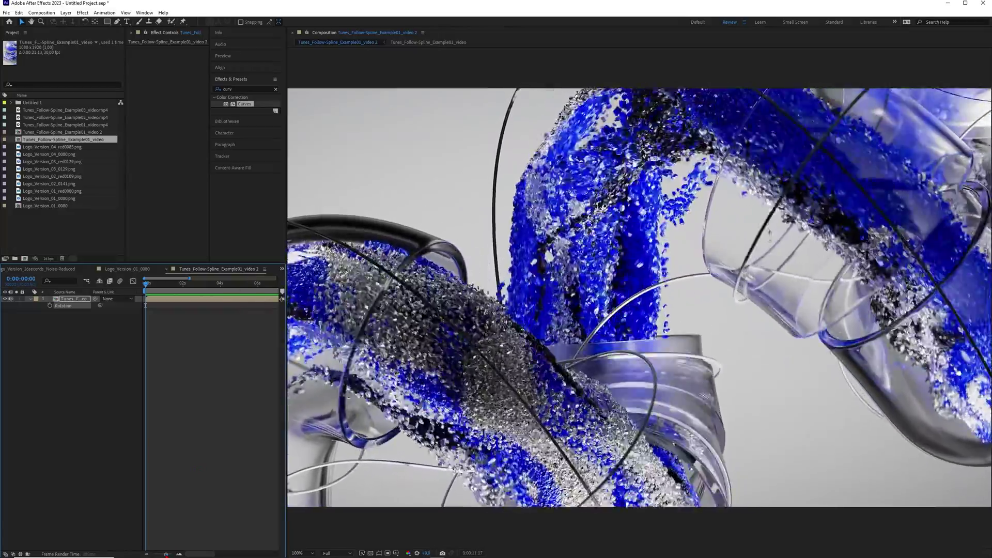
Stop the example preview around 17 seconds and minimize After Effects to reveal the browser.
alt+scroll(156, 512, down, 3)
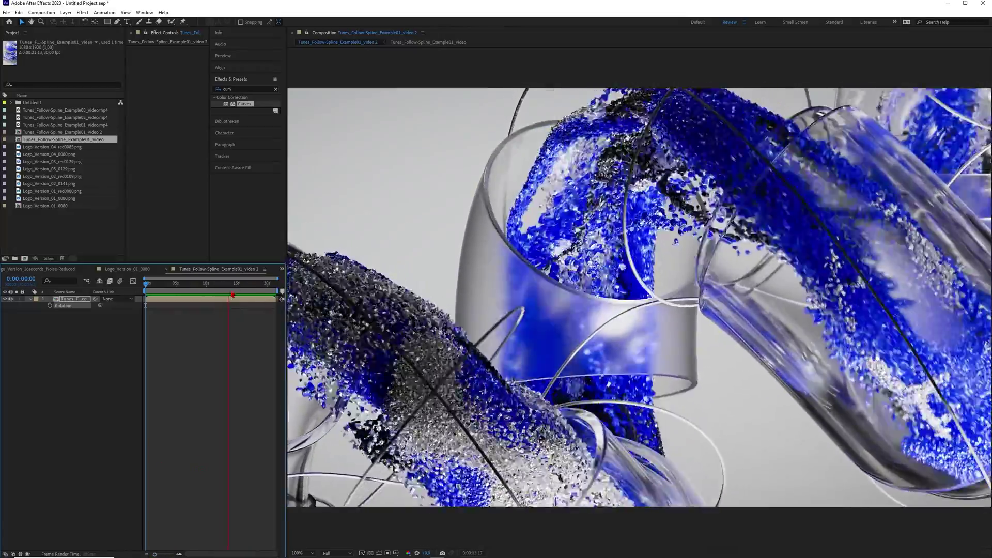
click(251, 284)
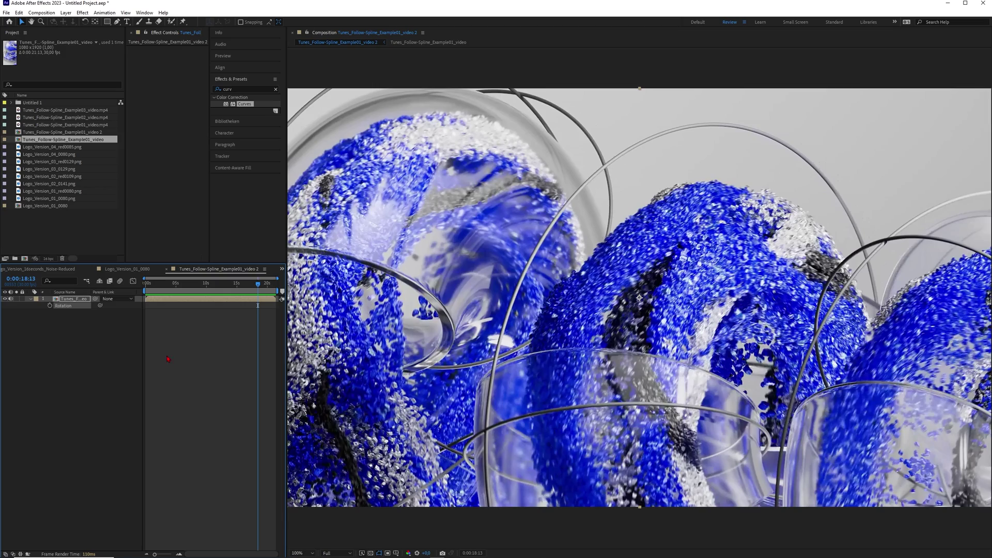
key(space)
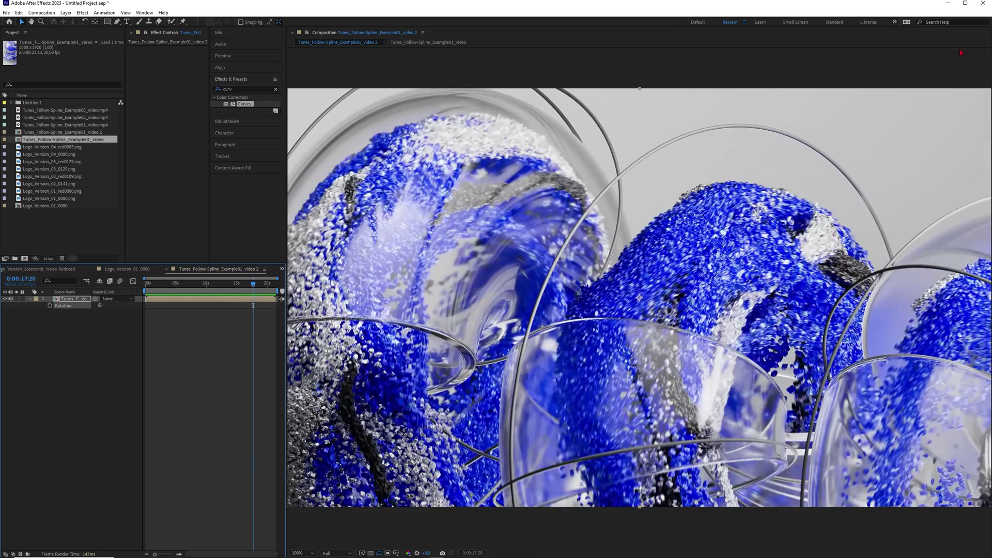
click(947, 7)
scroll(337, 355, down, 1)
scroll(343, 341, up, 1)
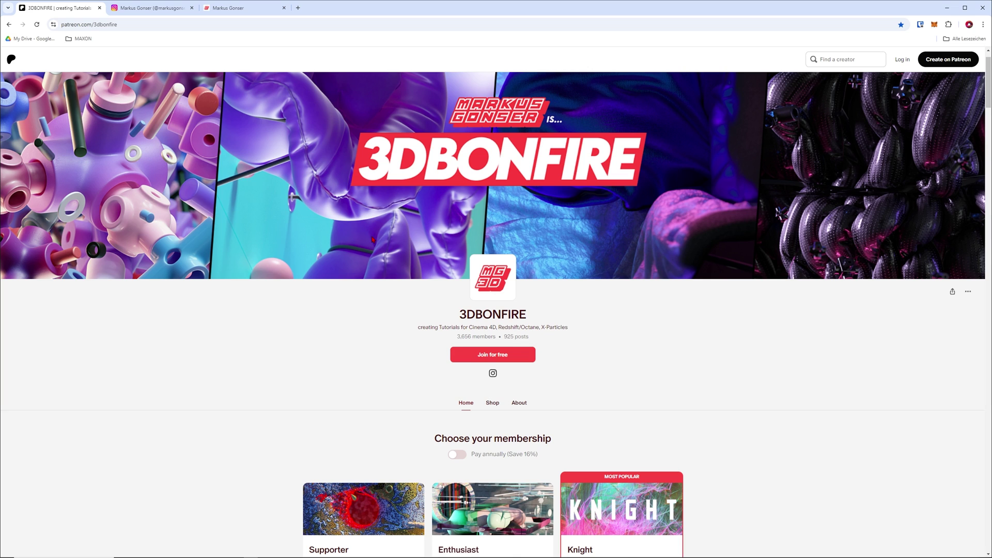
Highlight the Patreon URL and post count, then scroll to the $6, $14 and $23 tiers.
click(119, 25)
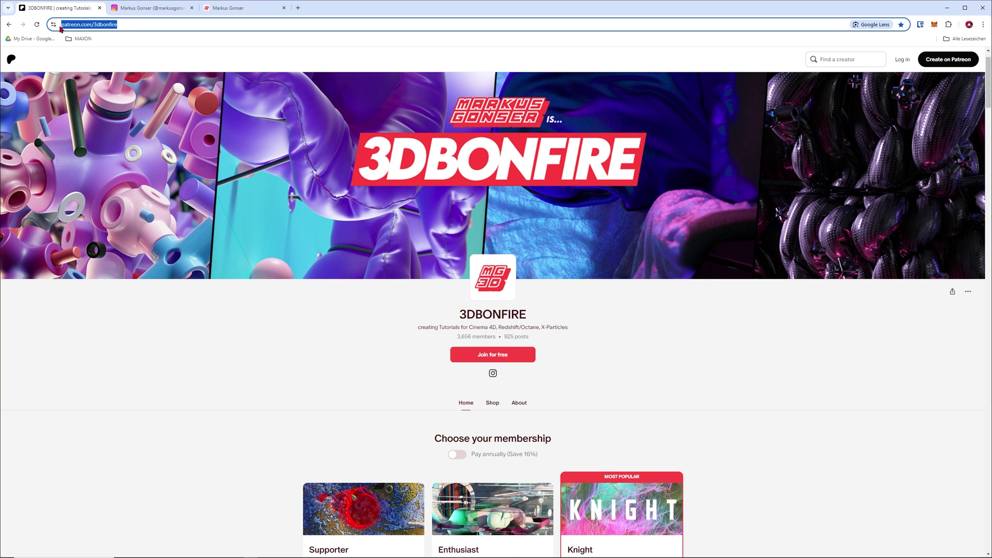
drag(456, 336, 532, 338)
scroll(403, 338, down, 2)
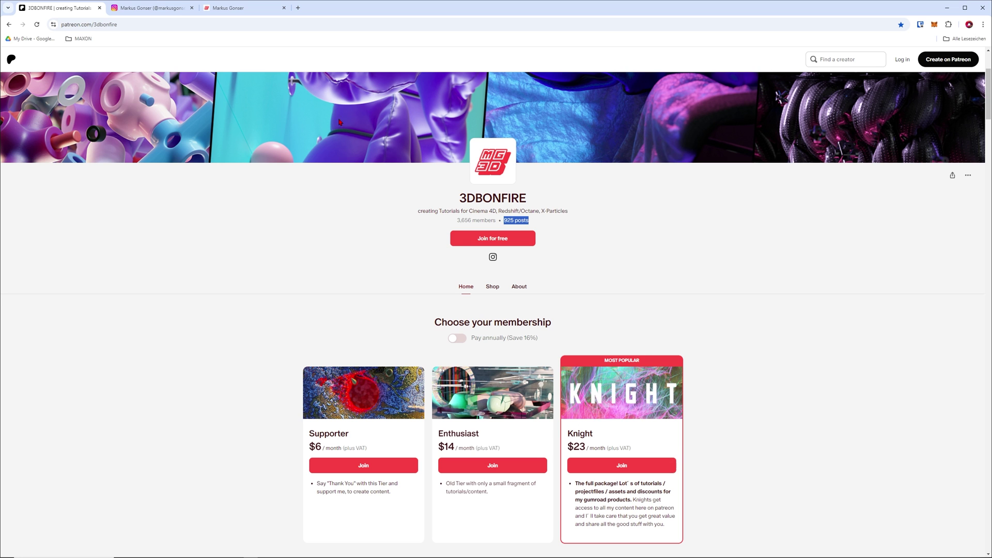
Browse the Instagram post grid, highlight the profile handle, then switch to the Gumroad store.
click(157, 11)
scroll(327, 133, up, 4)
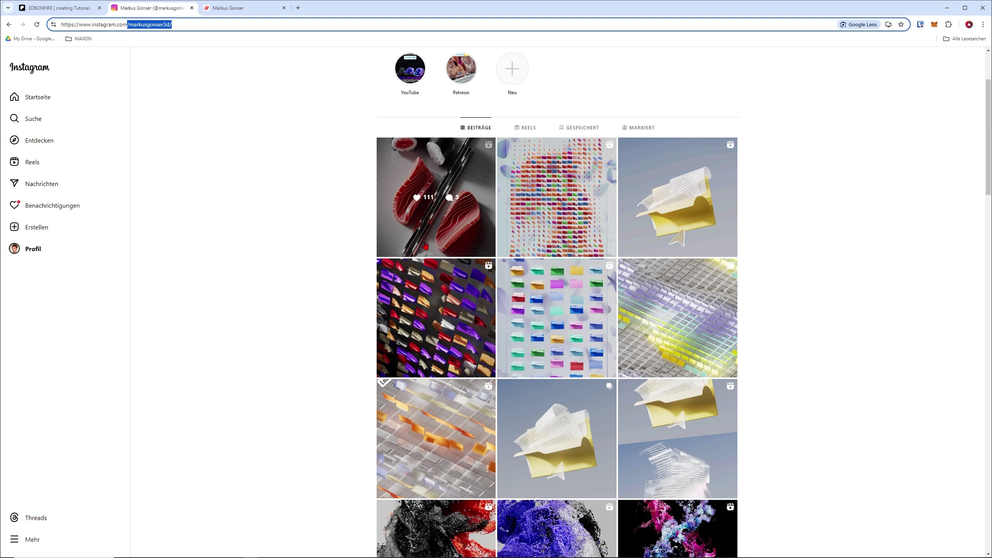
scroll(521, 366, down, 2)
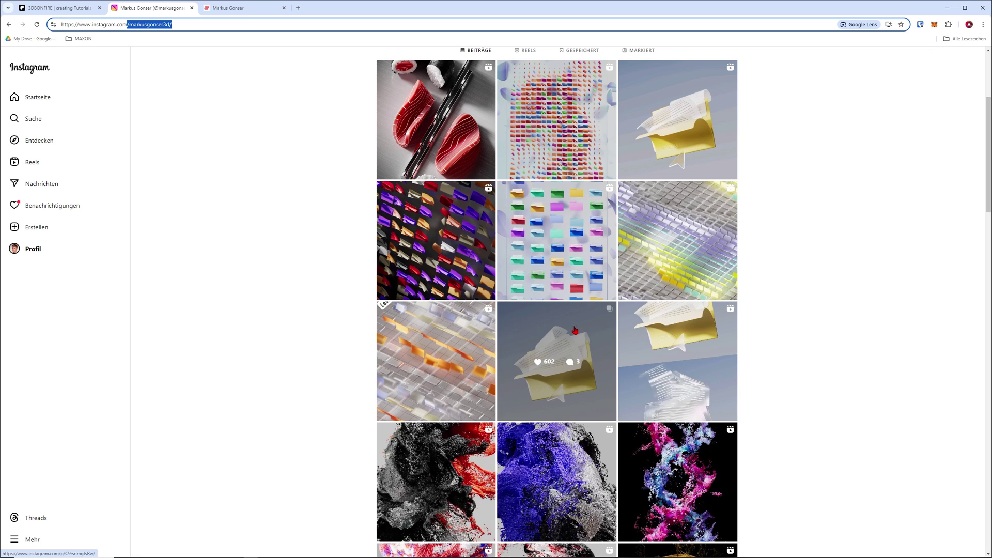
scroll(168, 49, up, 3)
drag(172, 25, 132, 29)
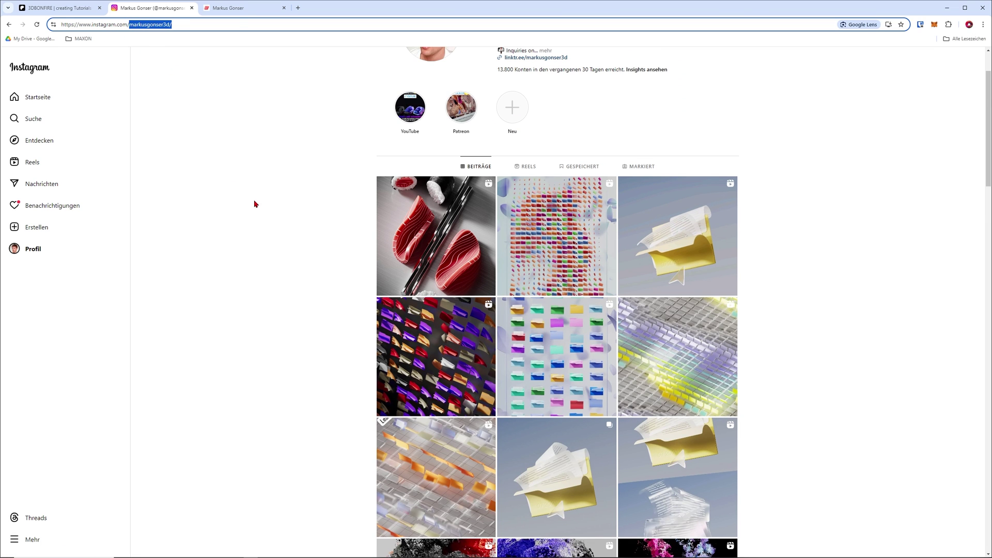
click(234, 9)
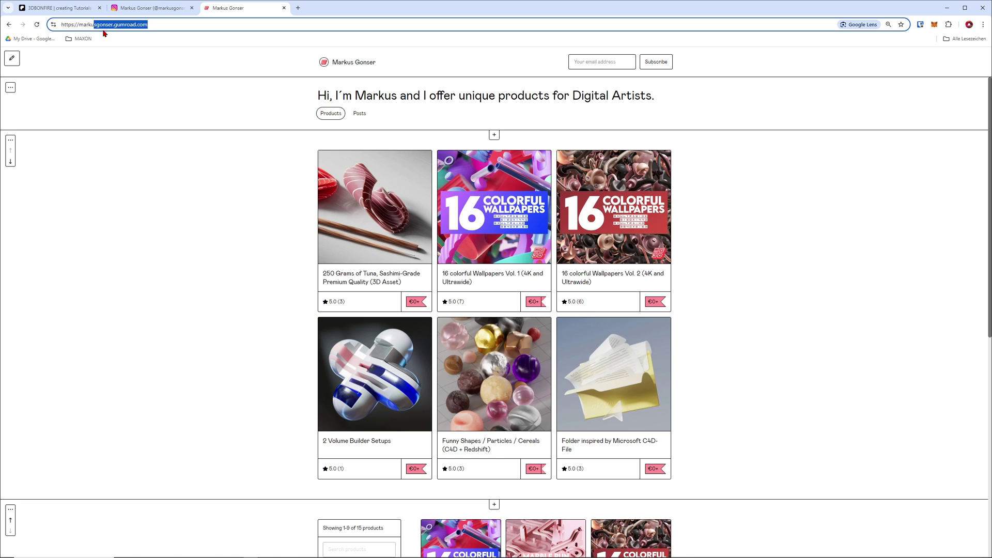
drag(83, 25, 100, 26)
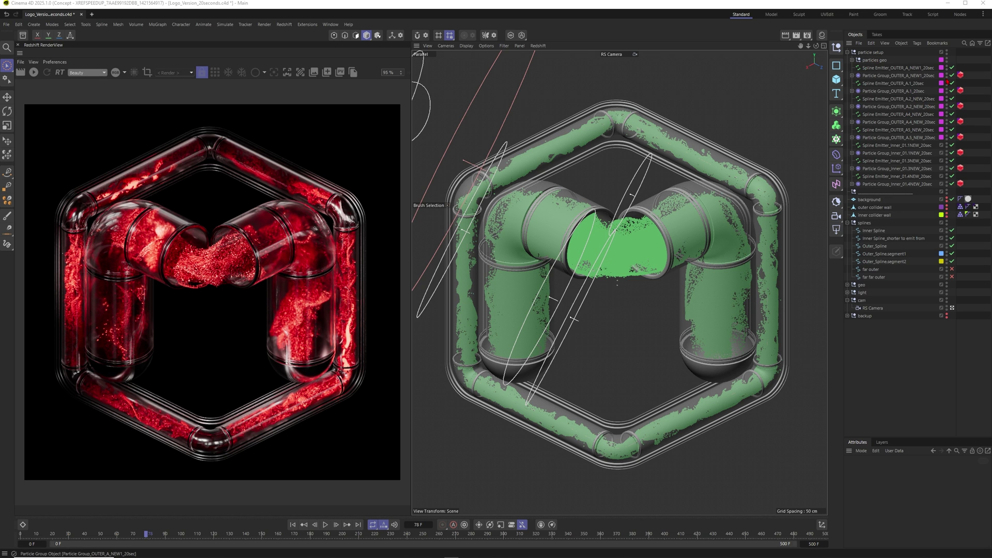
Disable all particle emitters and groups, then re-enable the OUTER_A particle groups.
drag(952, 68, 951, 184)
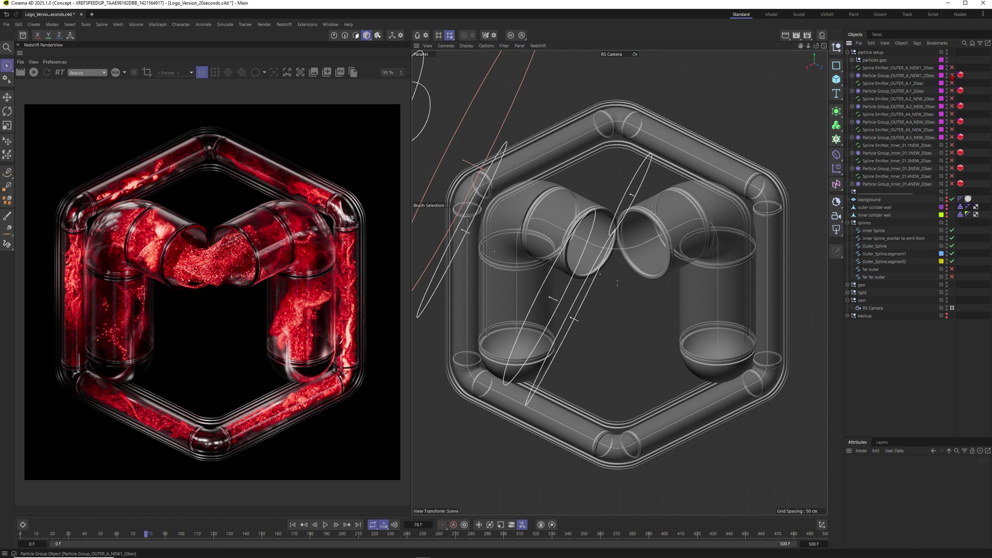
click(951, 76)
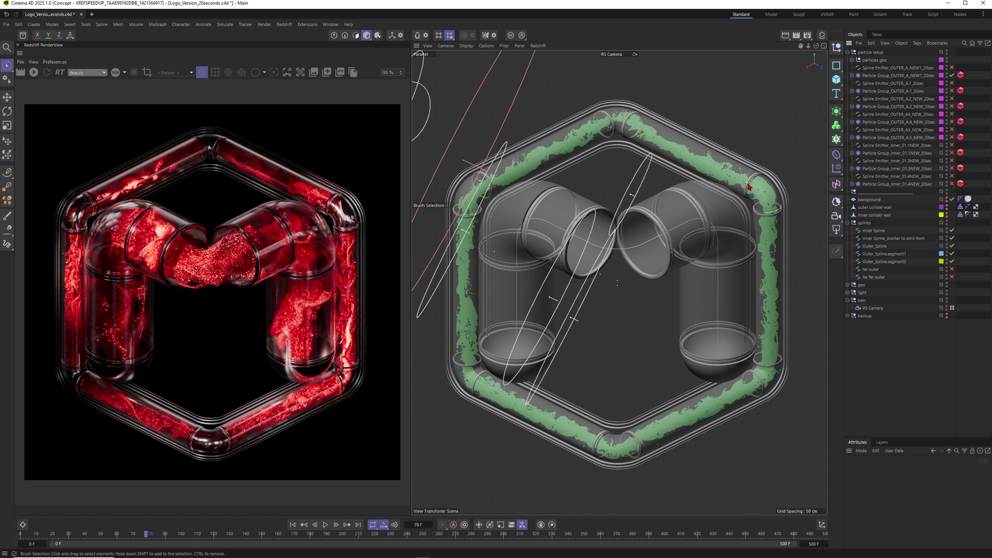
click(952, 91)
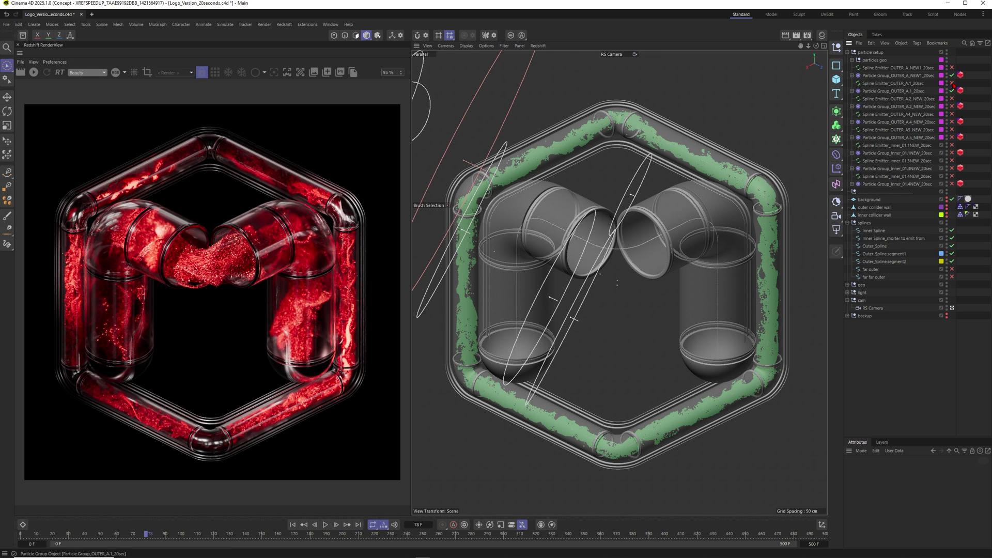
click(952, 106)
click(951, 122)
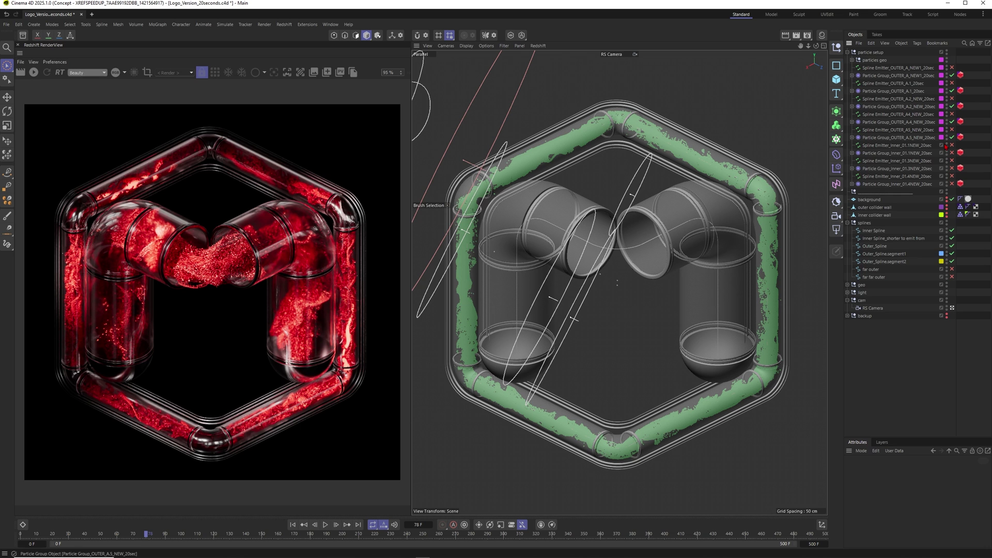
click(945, 153)
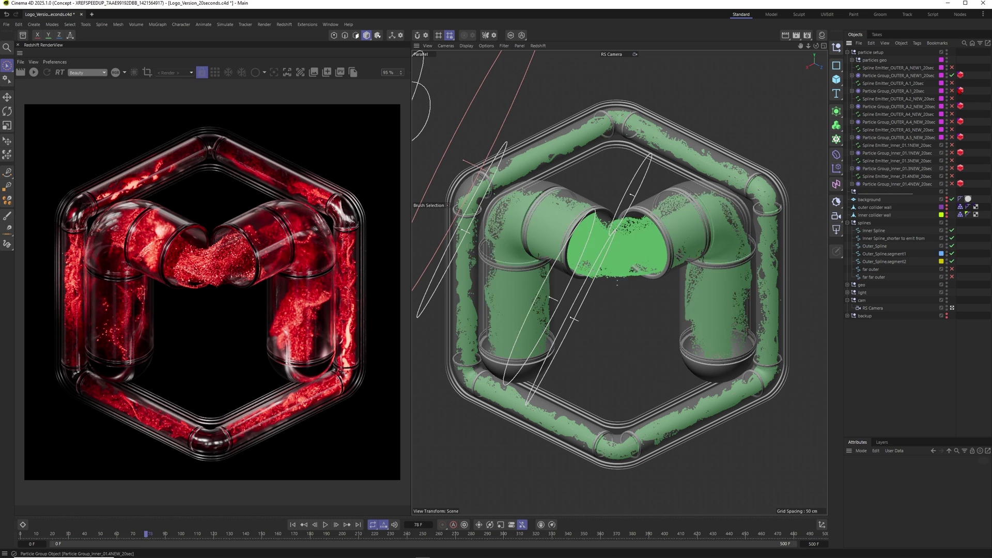
Stop the simulation at frame 91, refresh the Redshift render, and expand Particle Group_OUTER_A_NEW1_20sec.
click(325, 524)
click(326, 524)
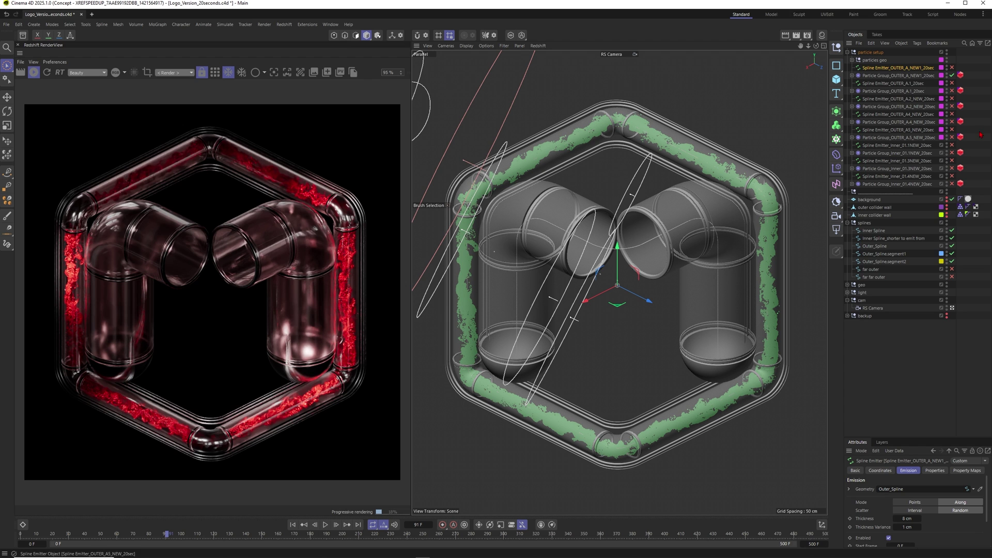
click(952, 107)
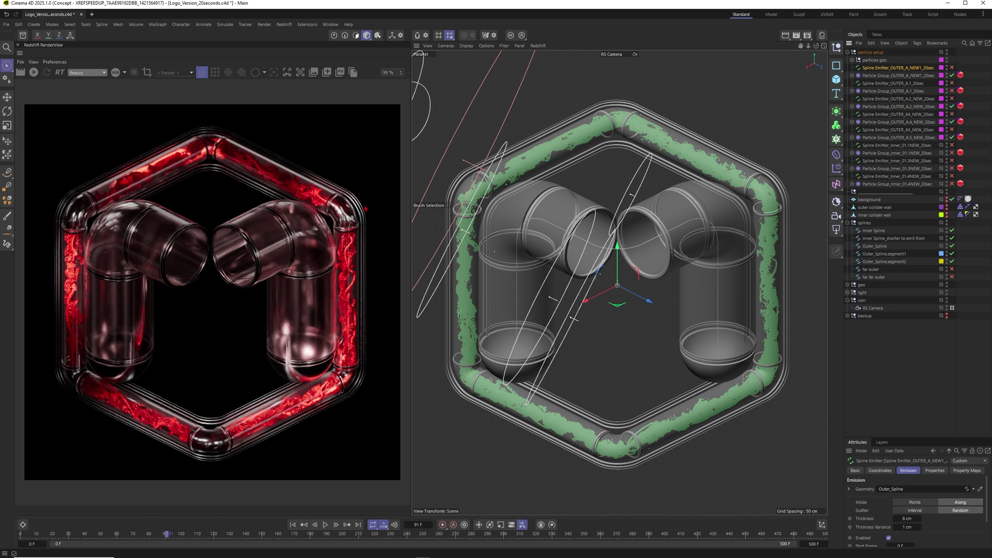
click(852, 75)
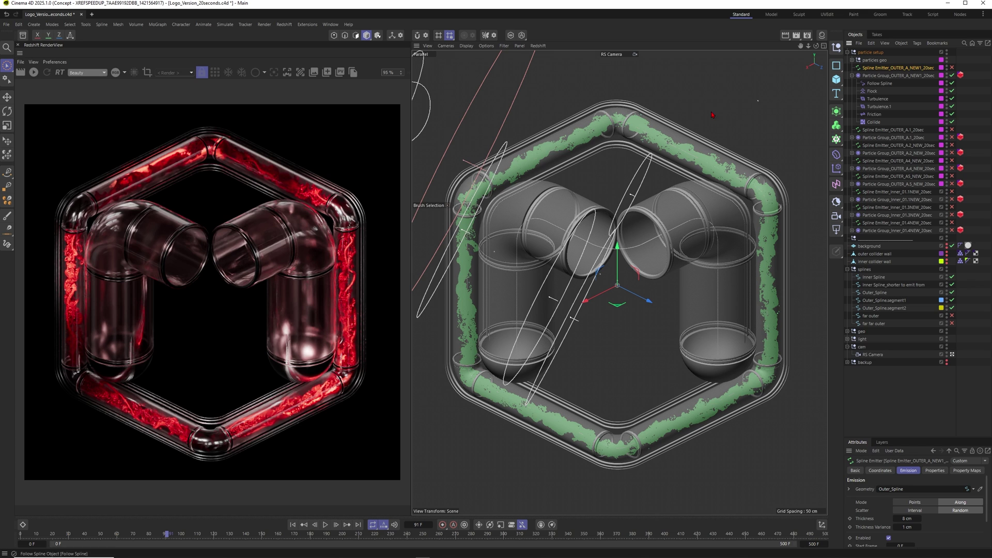
click(903, 78)
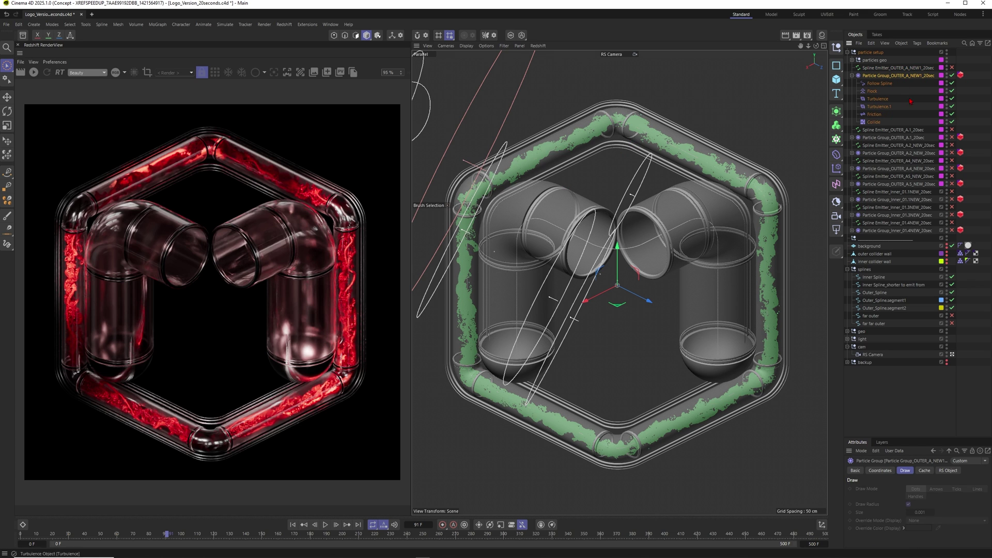
click(878, 83)
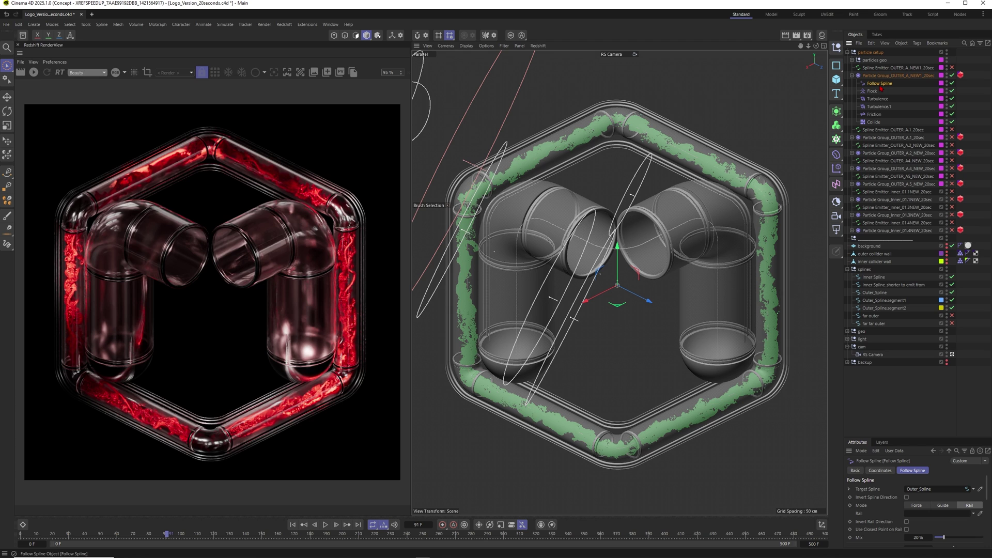
click(224, 25)
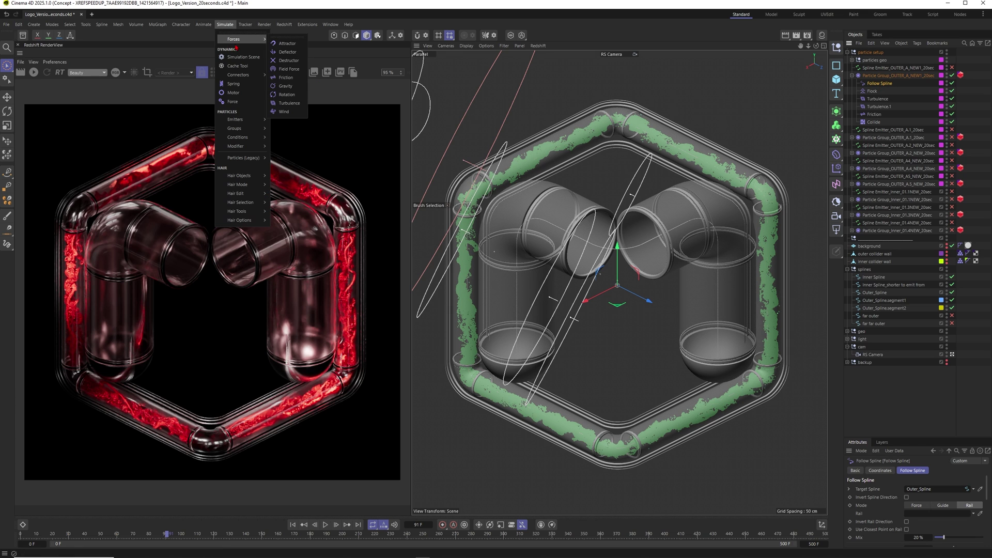
mouse_move(244, 147)
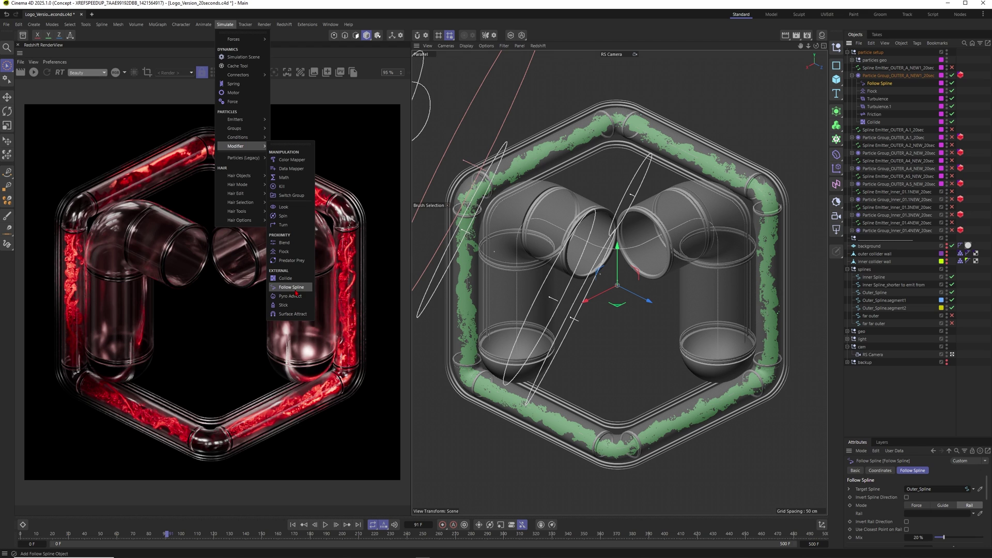
click(890, 89)
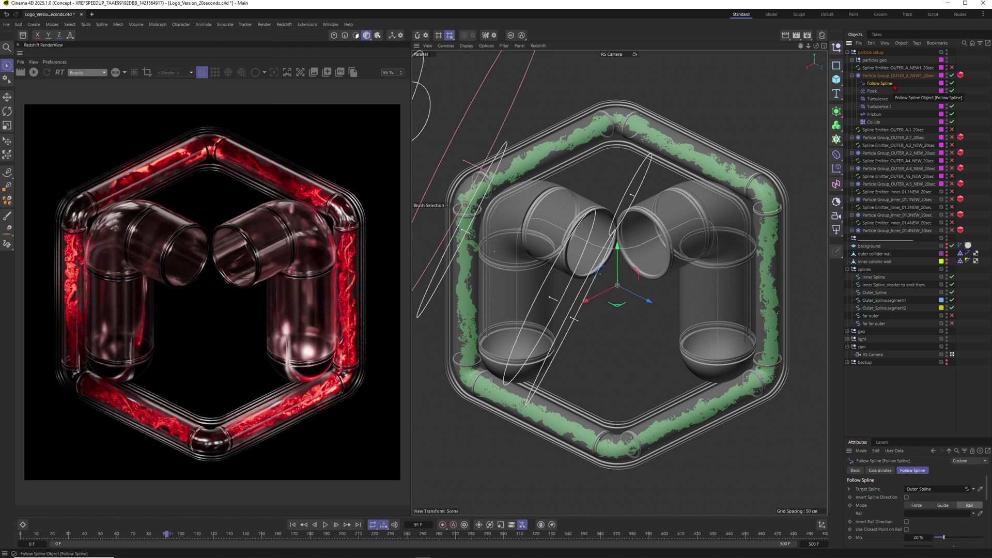
click(654, 143)
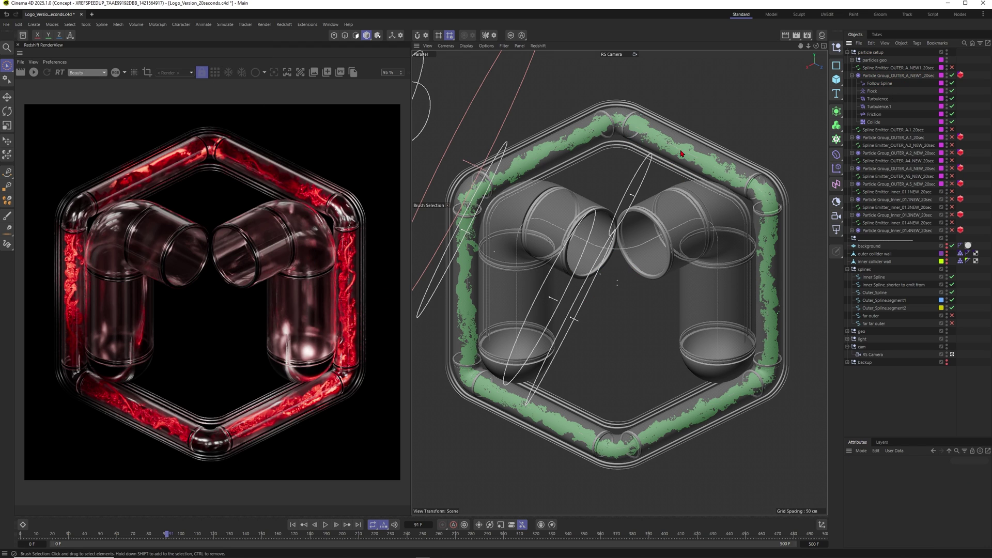
Enlarge the Attributes panel, then raise Outer_Spline on Y and undo to restore it.
key(ctrl+z)
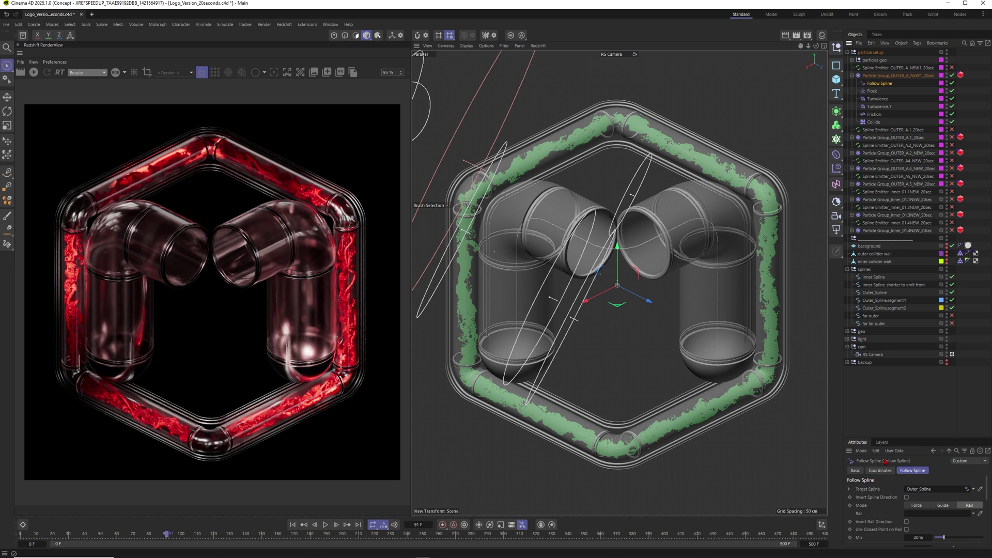
drag(916, 438, 901, 235)
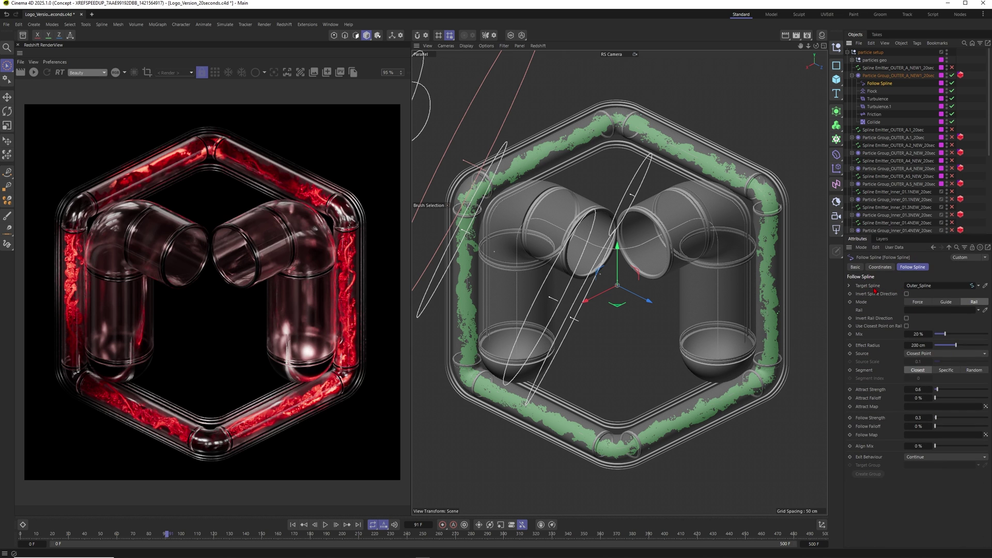
scroll(881, 166, down, 6)
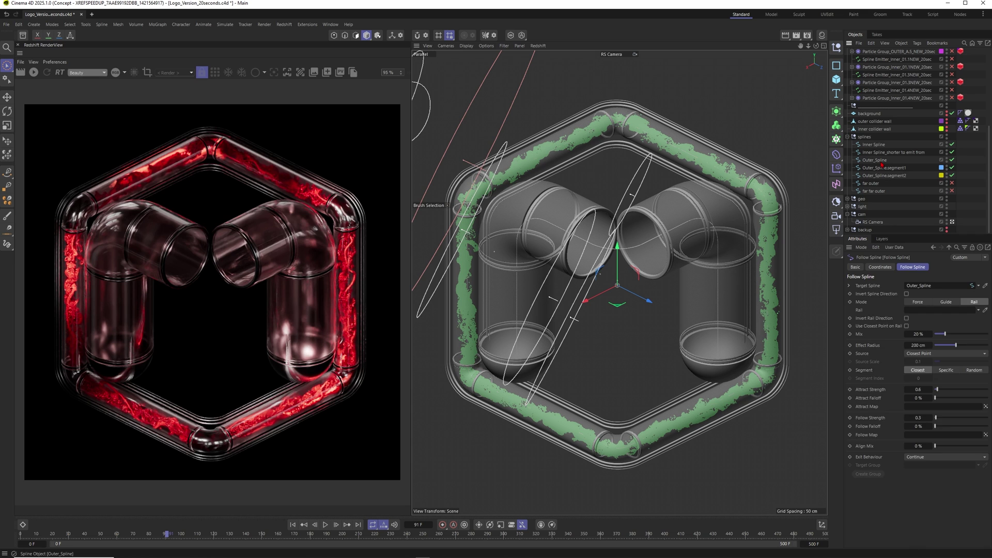
click(879, 160)
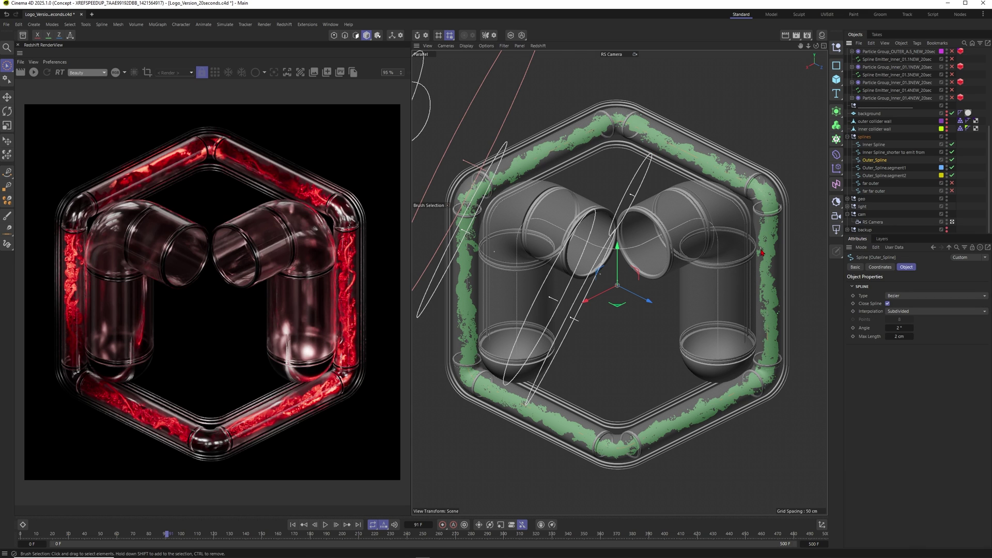
drag(617, 258, 614, 190)
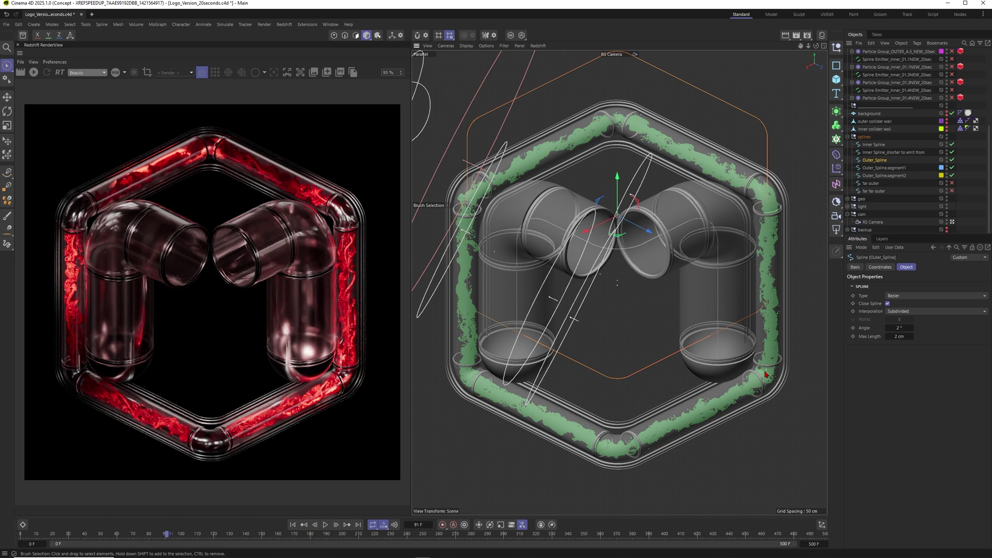
key(ctrl+z)
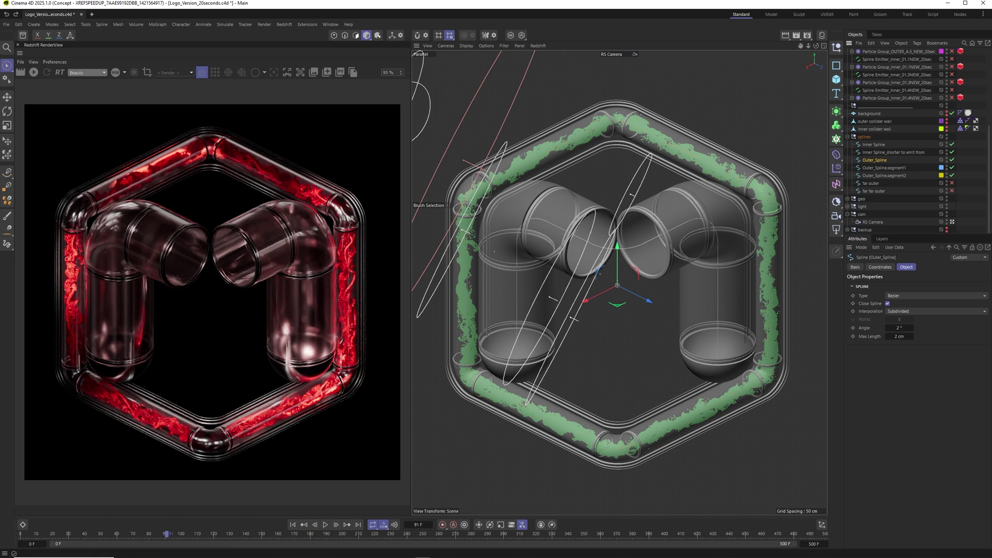
scroll(882, 115, up, 5)
Clear Particle Group_OUTER_A_NEW1_20sec's object cache and empty its Alembic cache path.
click(897, 75)
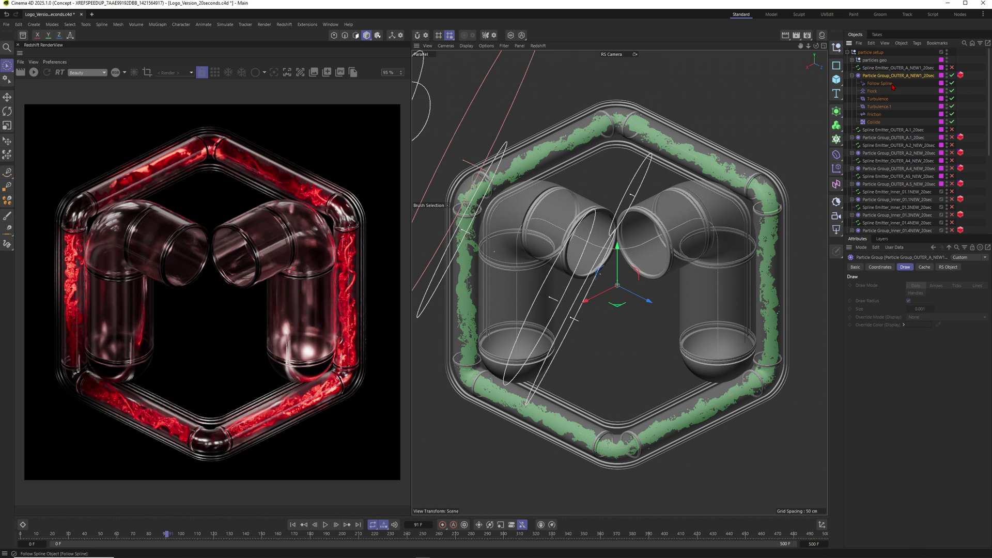
click(924, 266)
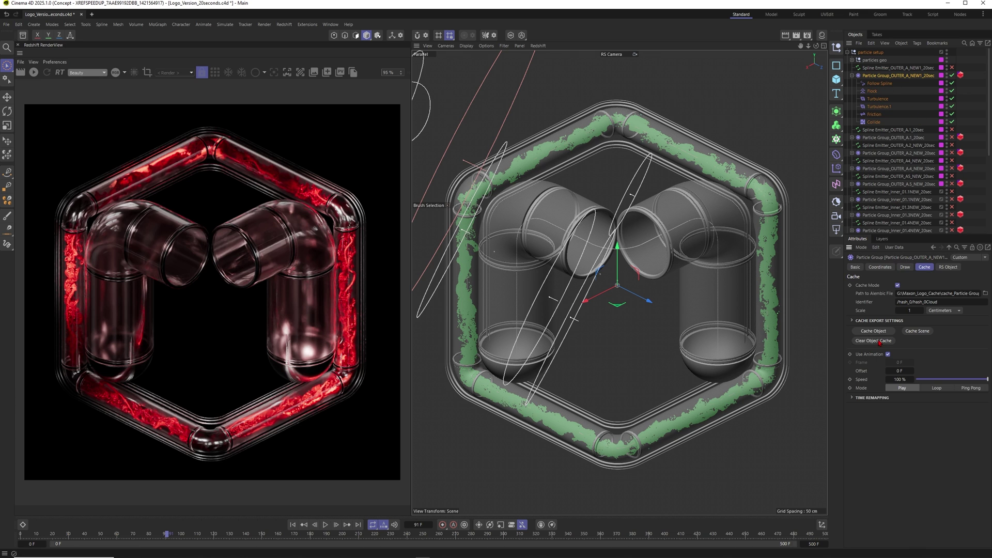
click(873, 340)
click(932, 293)
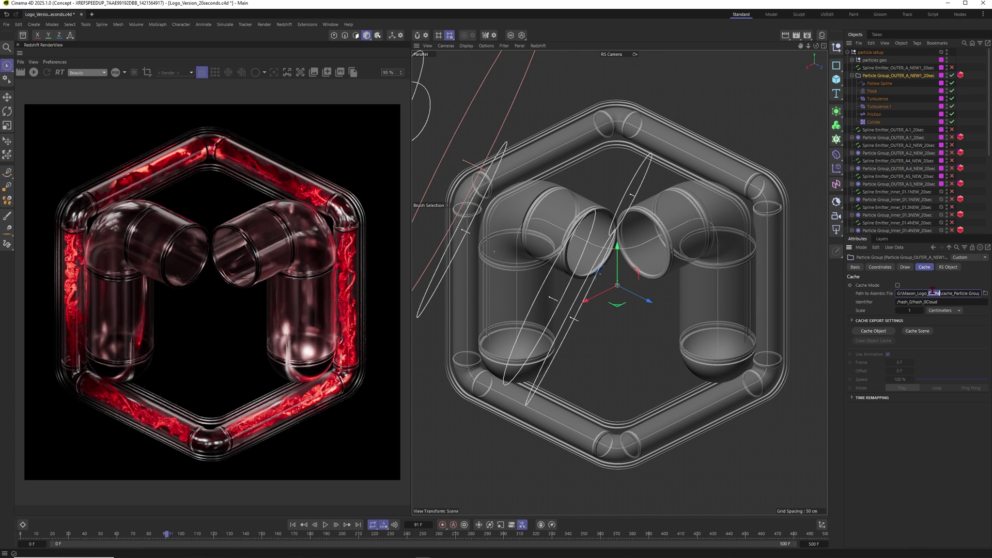
key(BackSpace)
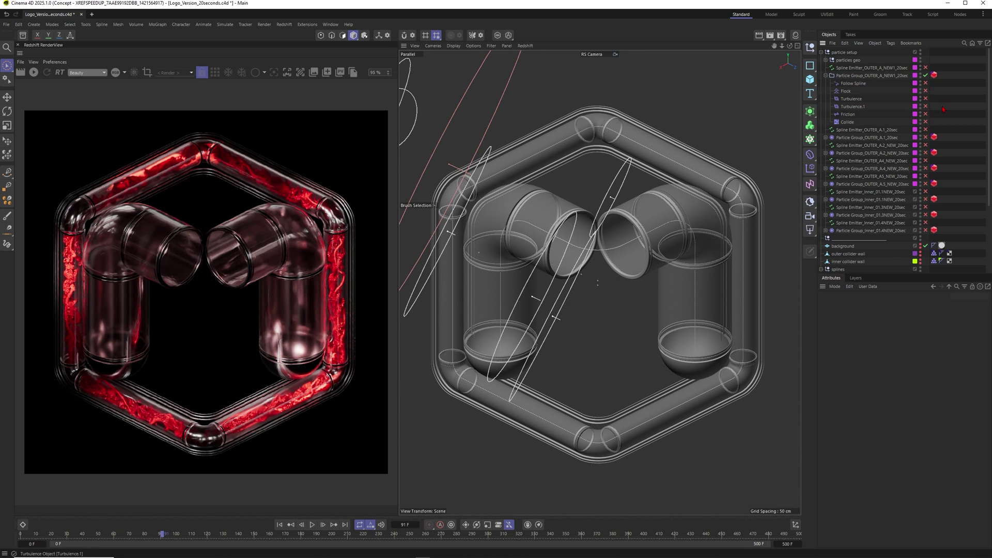
Enable Spline Emitter_OUTER_A_NEW1_20sec, show the Follow Spline settings, and rewind to frame 0.
click(925, 67)
click(873, 68)
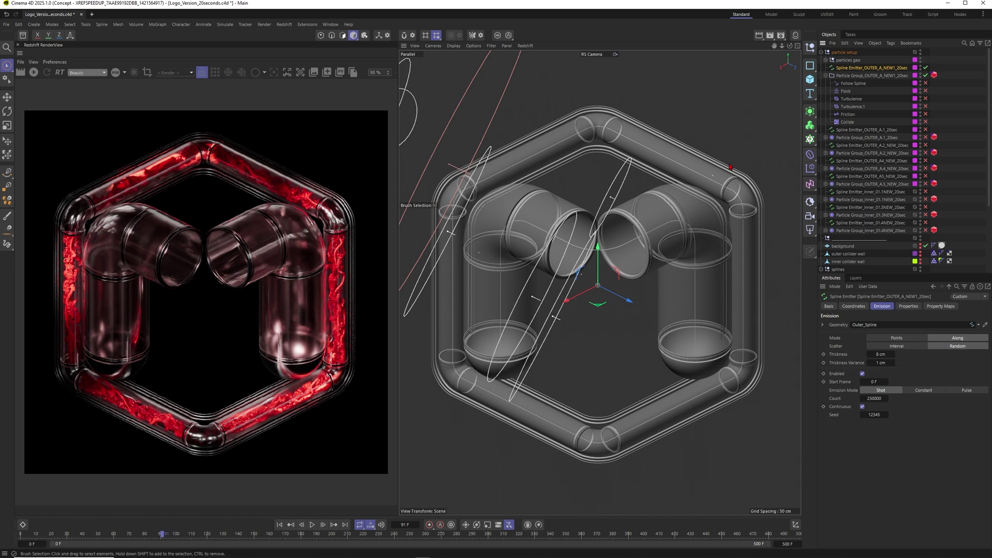
click(852, 83)
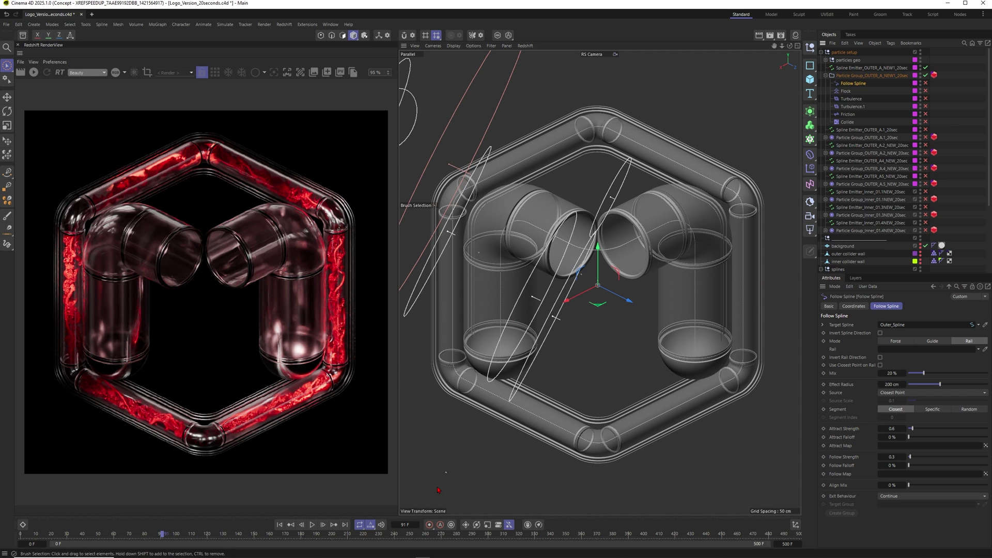
click(279, 524)
Watch the particles escape the tubes, then re-enable the Follow Spline modifier.
click(312, 525)
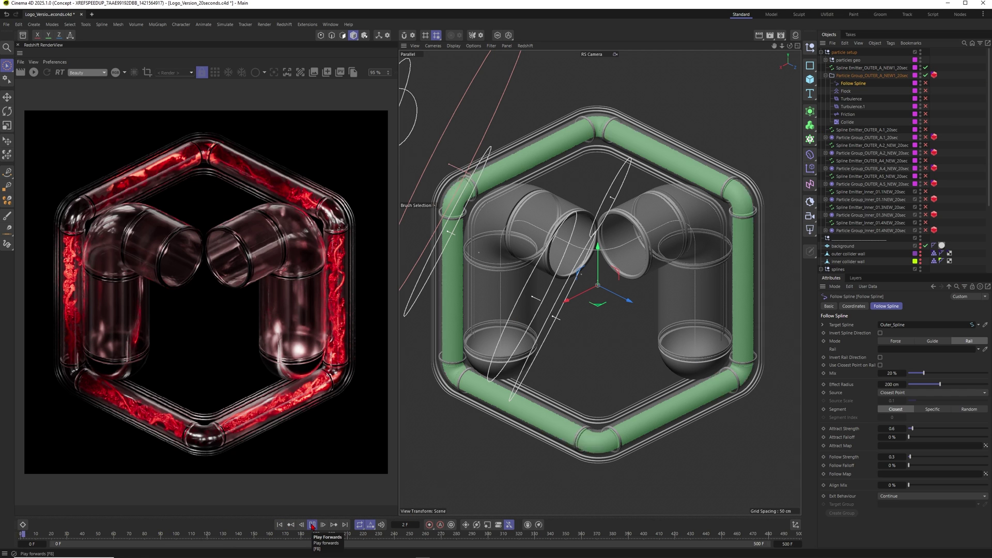
click(312, 525)
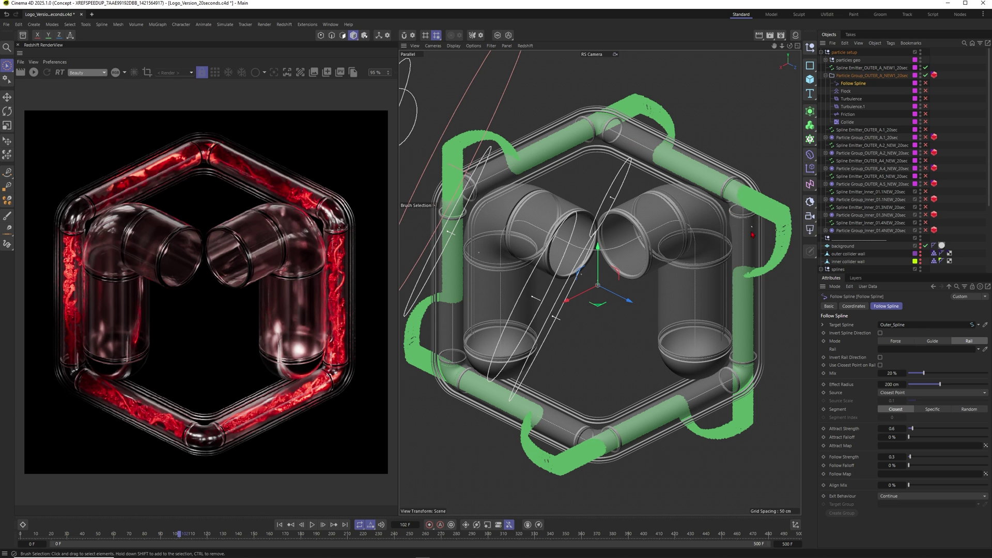
click(312, 525)
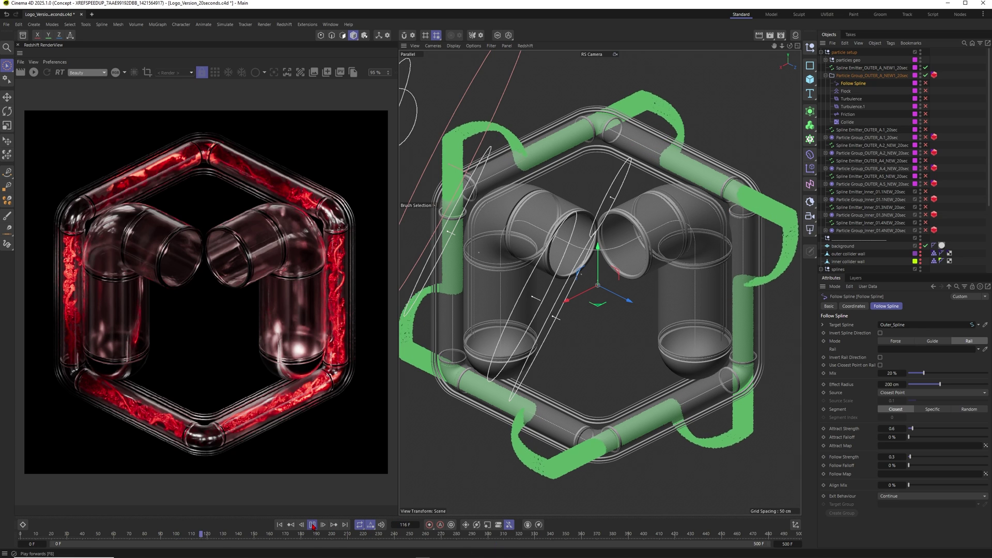
click(312, 525)
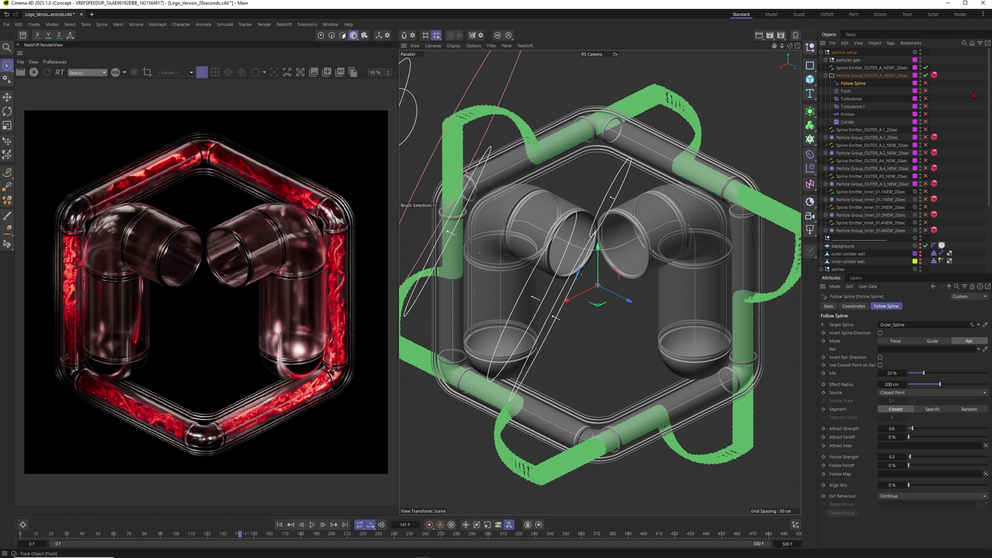
click(925, 83)
Replay the simulation from frame 0 to watch particles stay inside the outer hexagon tube.
click(312, 524)
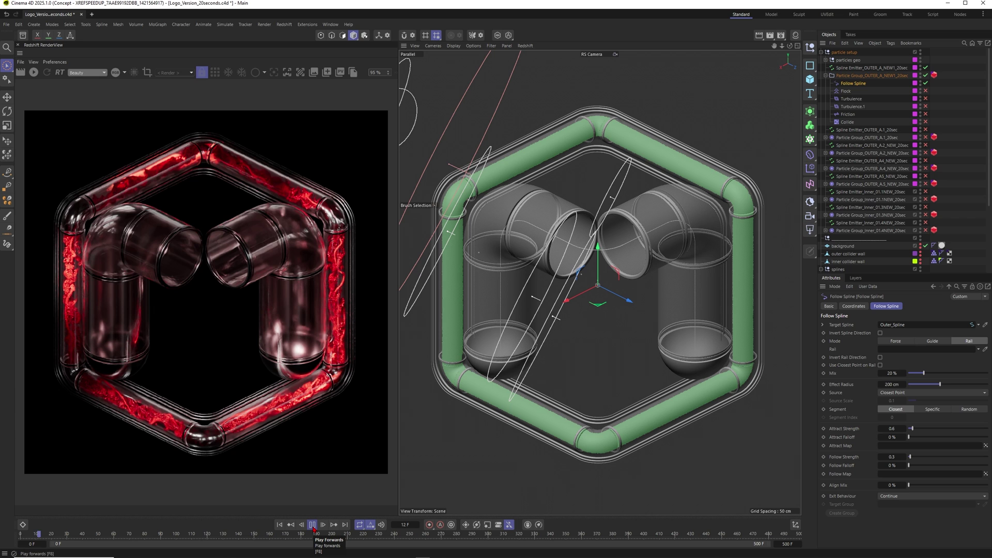
click(313, 525)
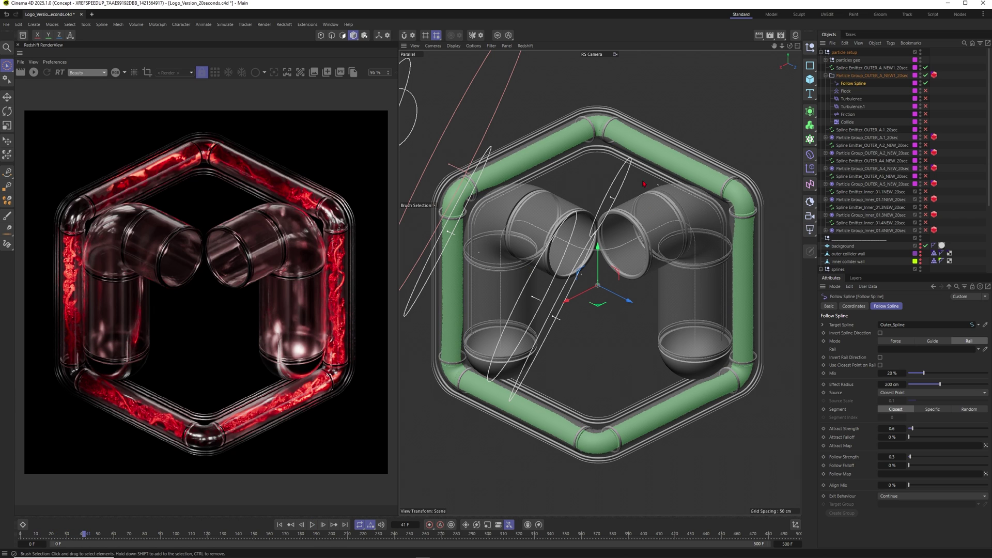
click(311, 524)
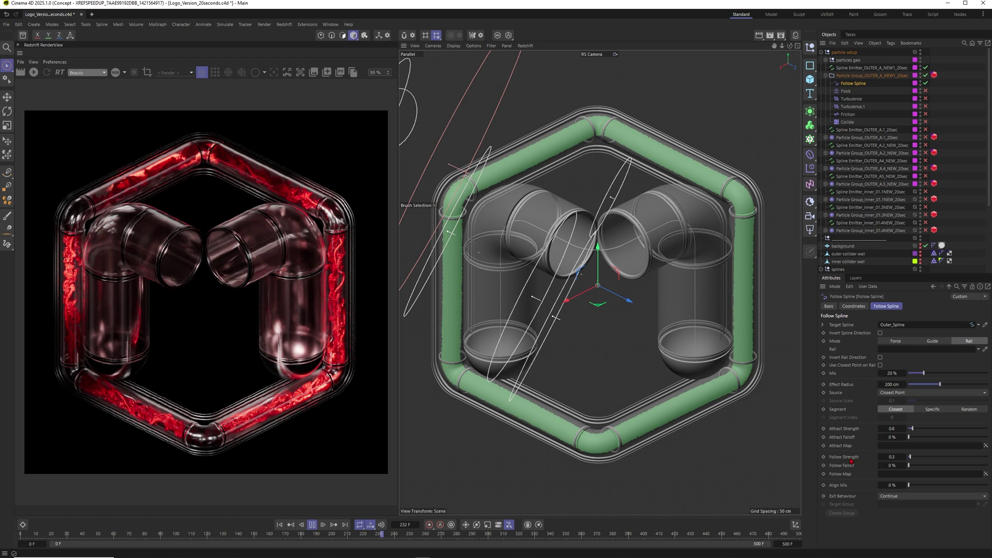
Stop playback, then preview the OUTER_A_NEW1 emitter's 2500 particles from the start.
key(F8)
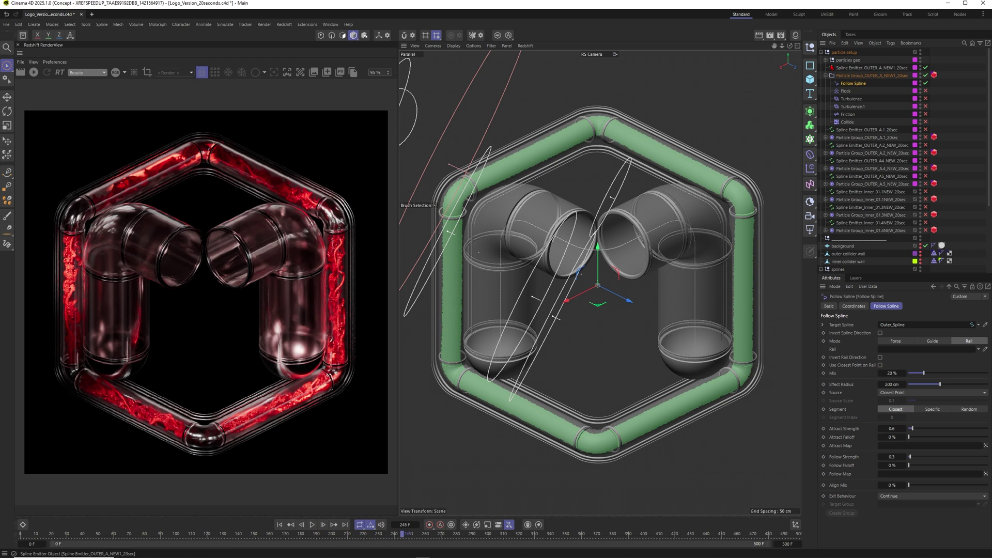
click(856, 70)
click(876, 399)
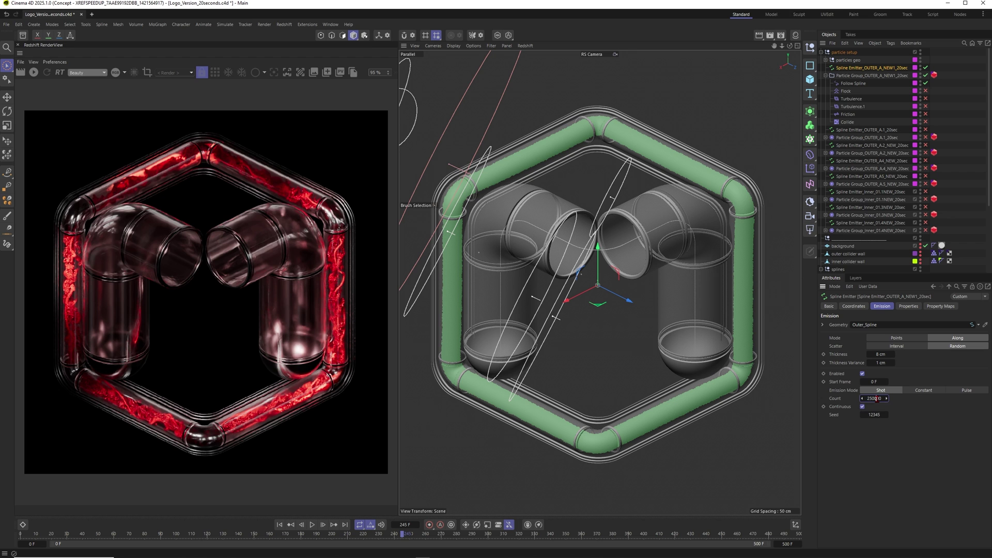
click(279, 524)
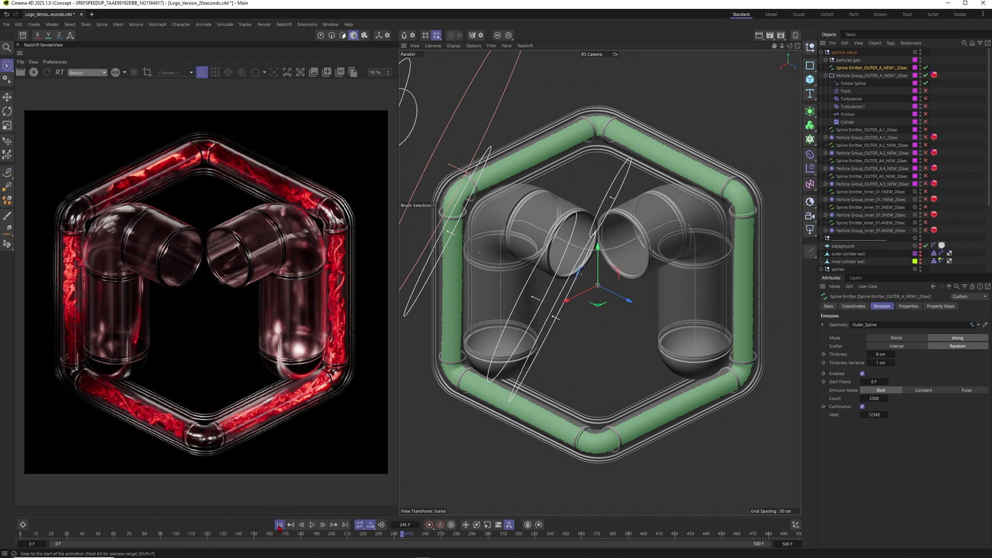
click(312, 525)
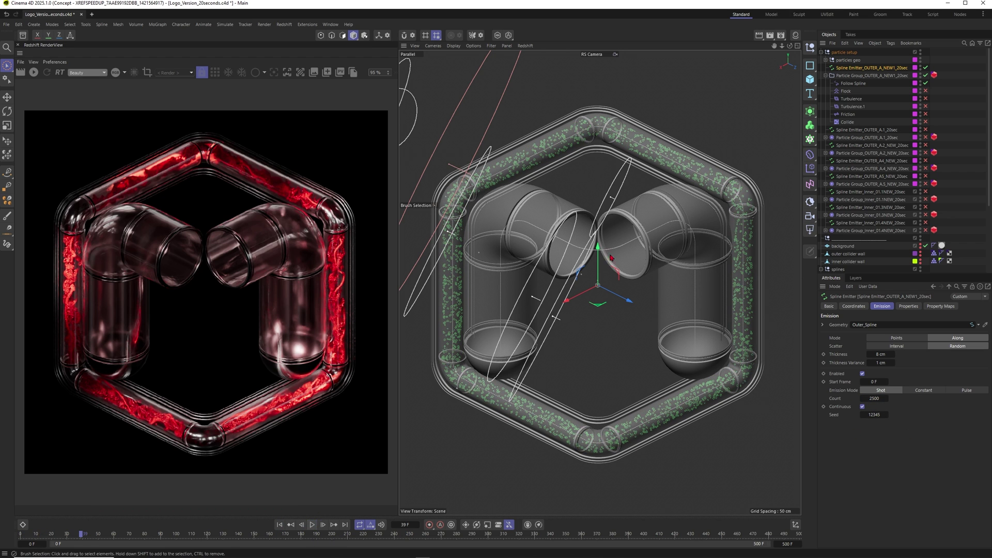
click(312, 524)
Set the OUTER_A_NEW1 particle group's Draw Size to about 3.
click(868, 75)
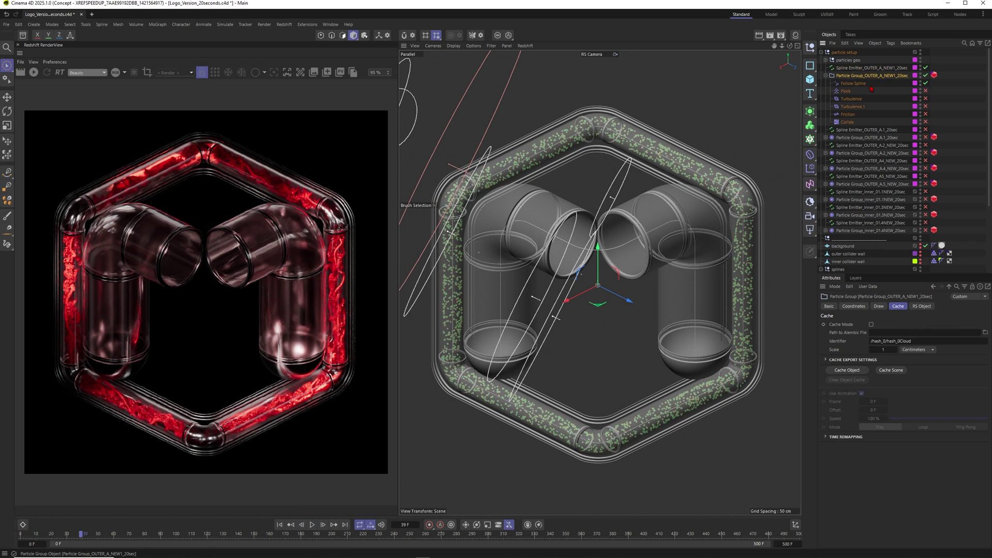
click(878, 306)
drag(906, 341, 906, 330)
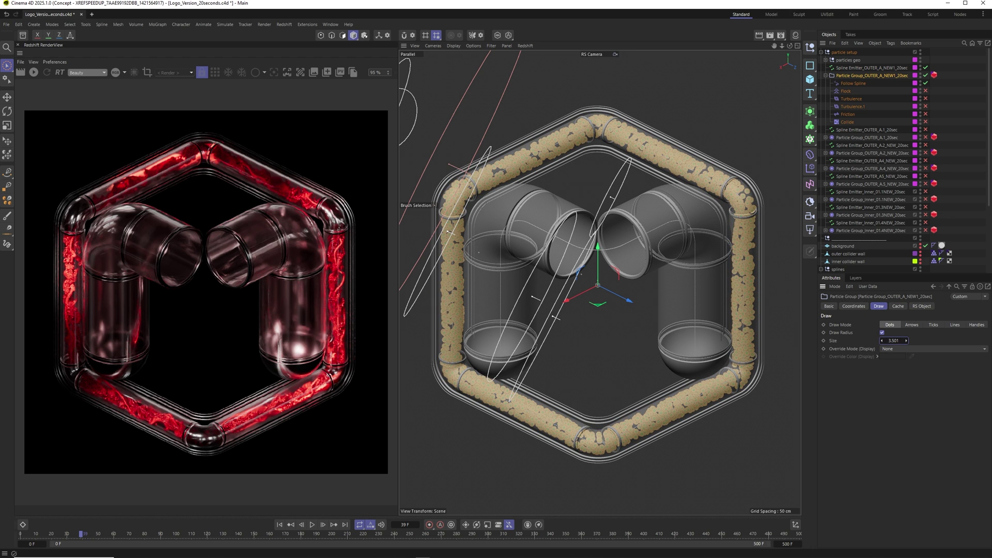
Cut the OUTER_A_NEW1 spline emitter's count to 250 and replay the simulation.
click(876, 69)
double_click(873, 398)
text(250)
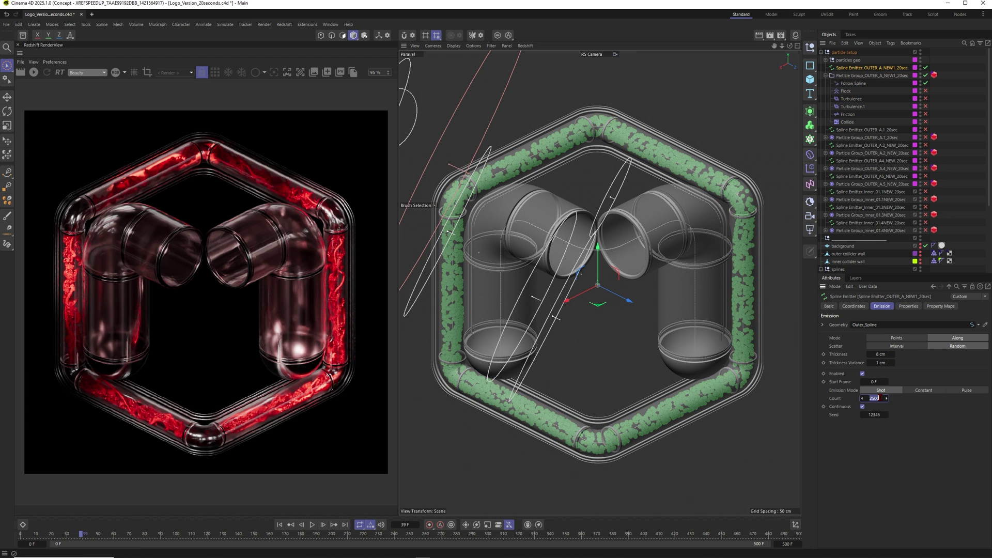
click(279, 525)
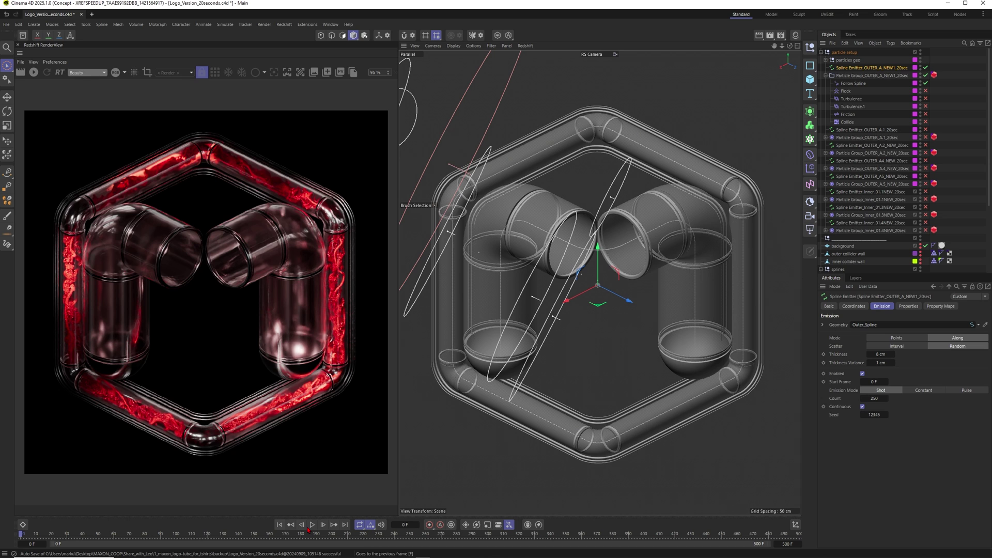
click(312, 525)
click(311, 524)
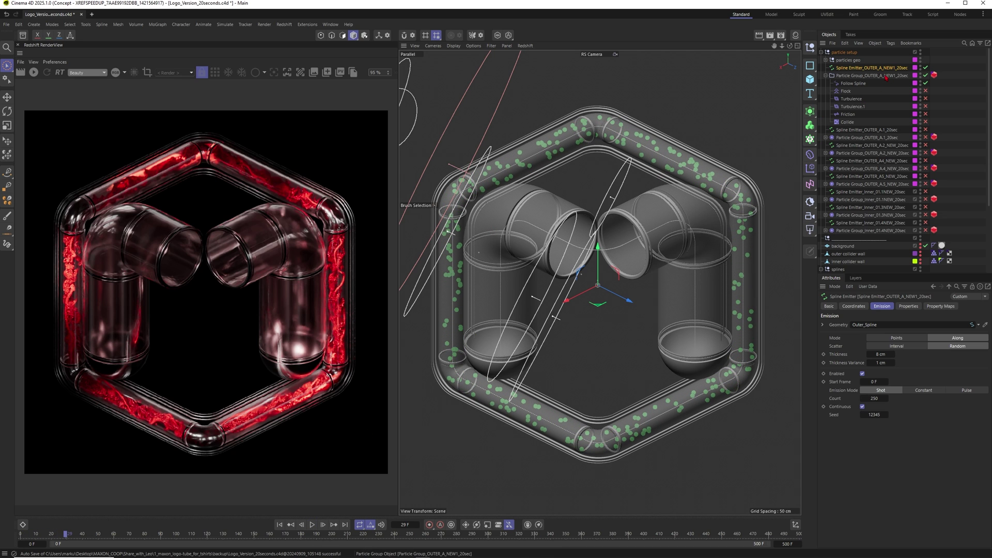
click(852, 83)
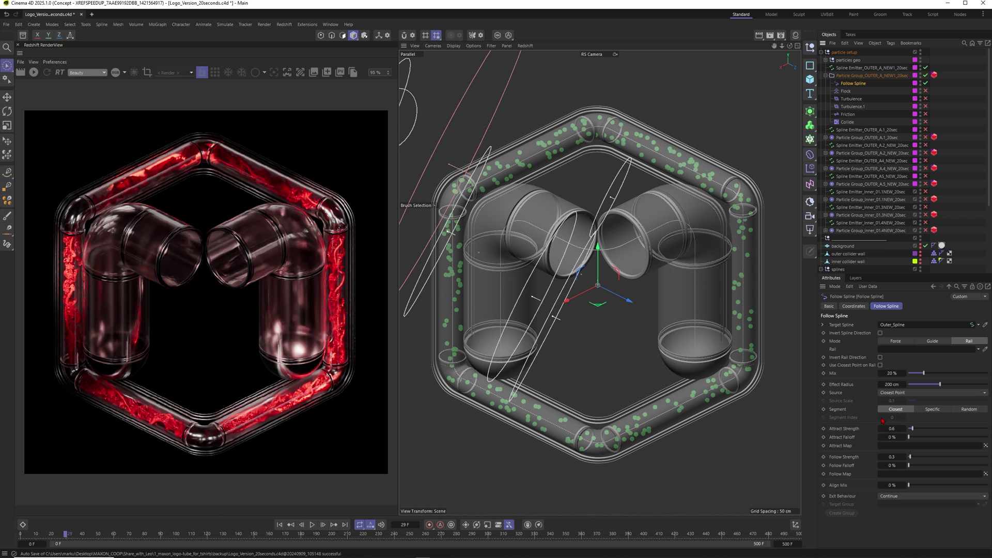
Set Follow Spline's Follow Strength to 1 and play the simulation to frame 150.
double_click(891, 456)
text(1)
key(Return)
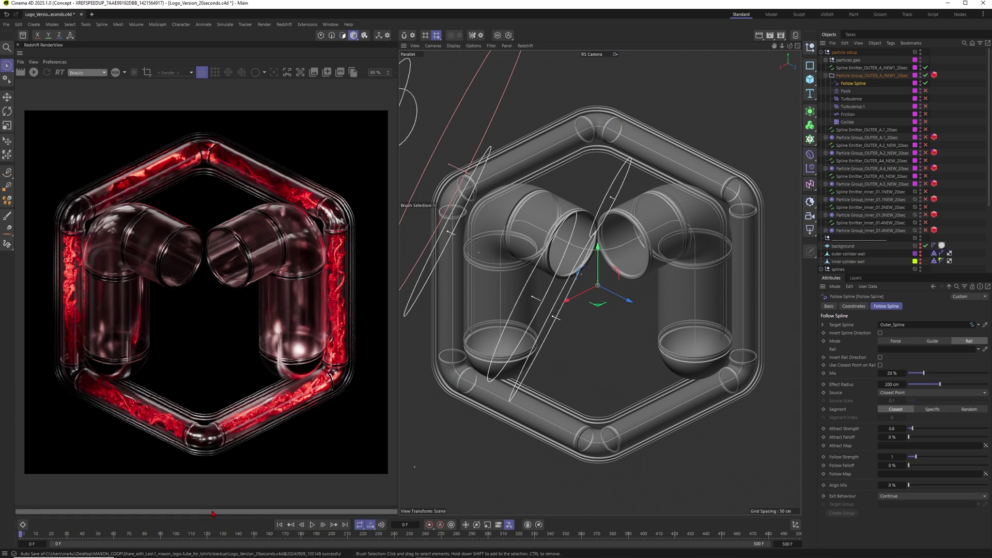
click(312, 525)
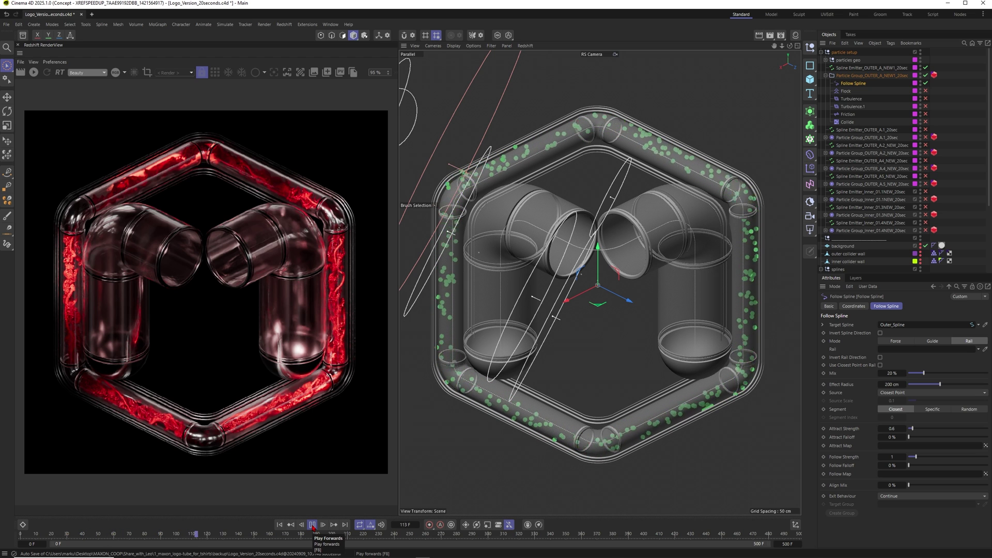
click(312, 525)
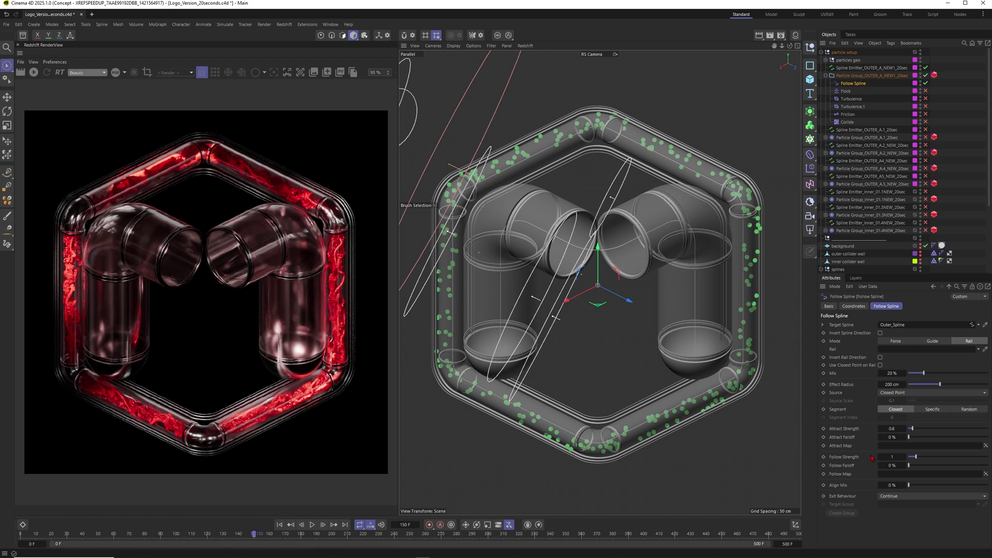
Raise Follow Strength to 2 and replay the simulation to frame 163.
drag(915, 456, 925, 457)
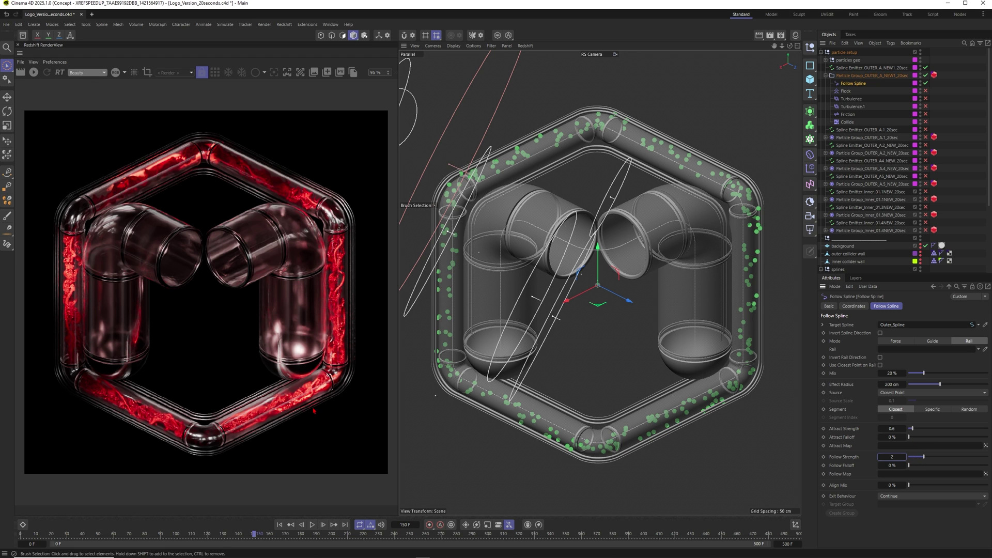
click(280, 524)
click(312, 525)
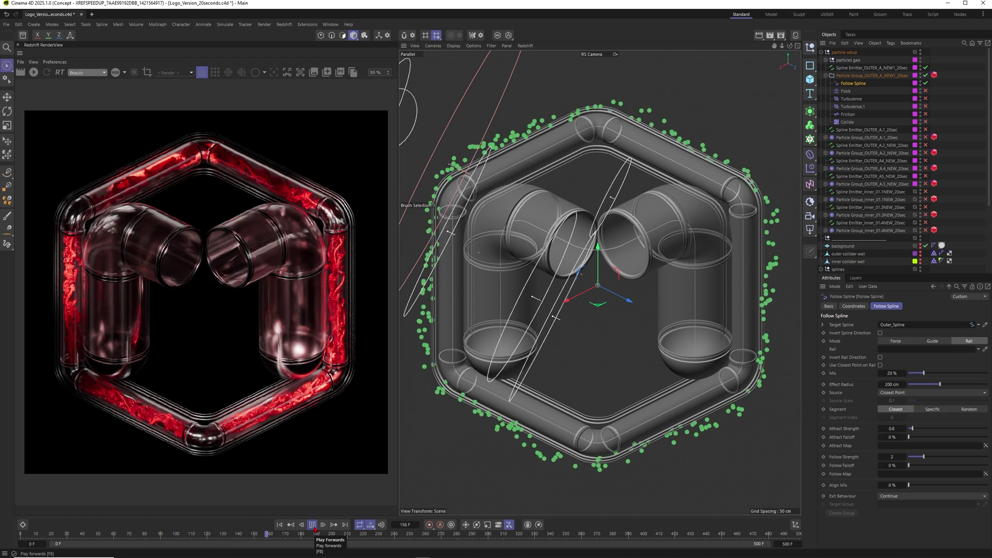
click(313, 524)
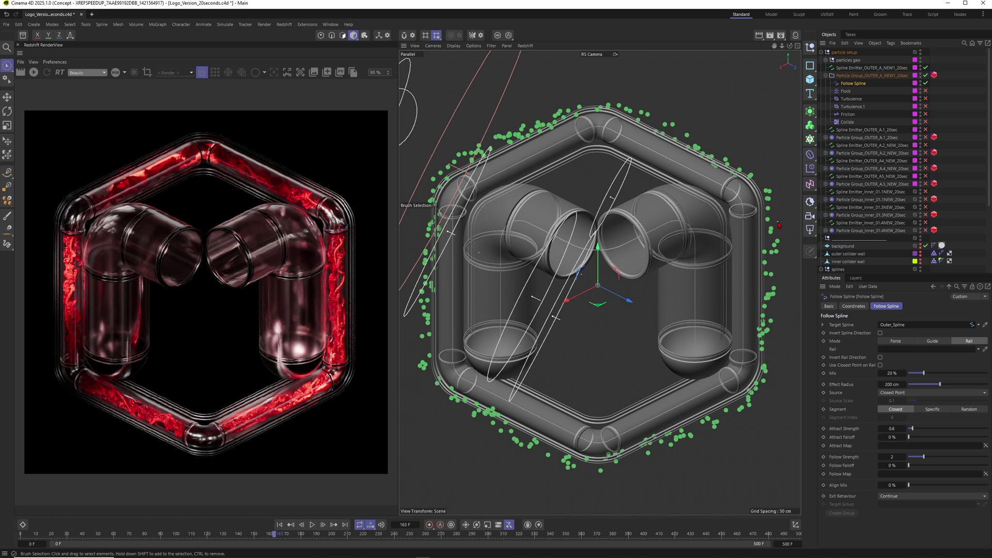
drag(871, 82, 842, 122)
Replay the simulation to frame 247 with Follow Strength below 1, particles staying in the tubes.
click(870, 124)
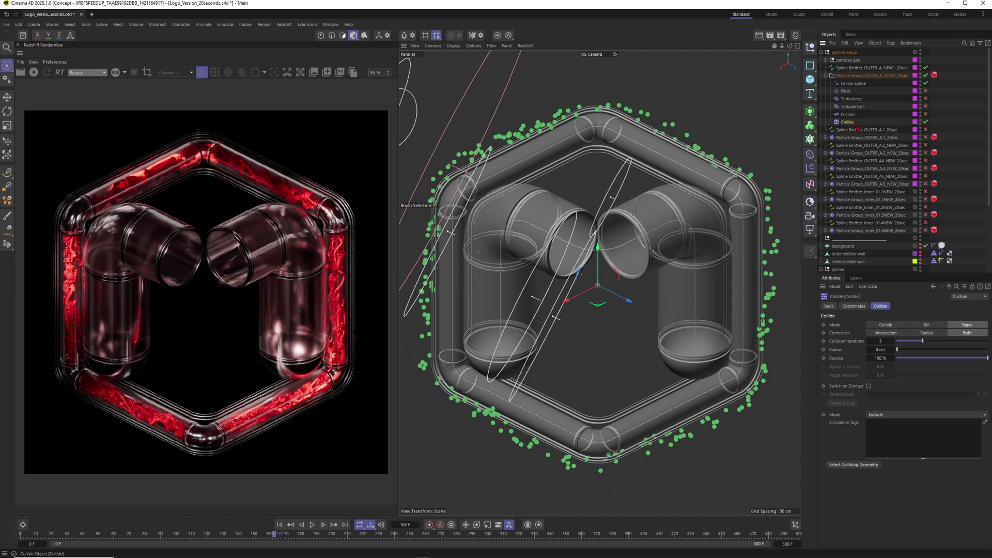
click(853, 84)
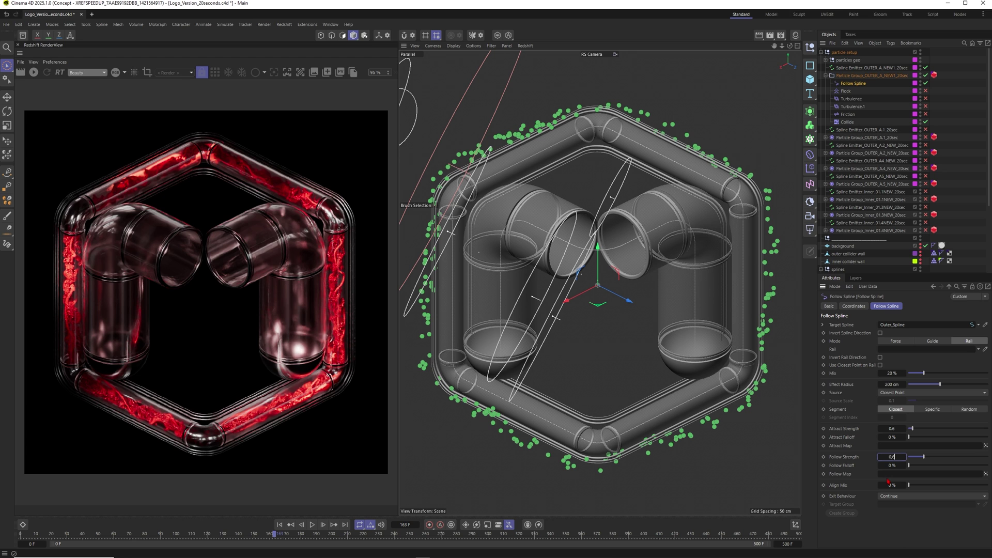
click(279, 524)
click(312, 525)
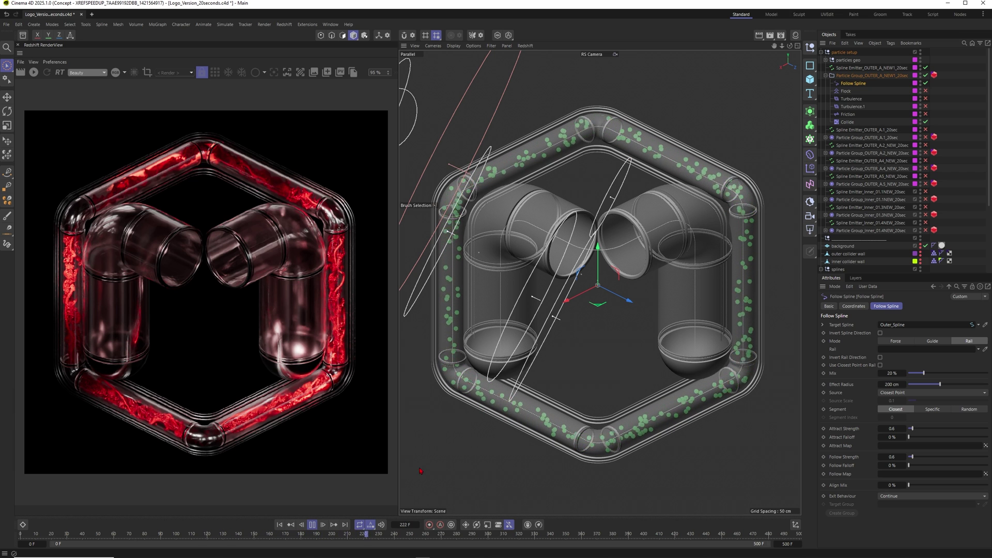
click(312, 524)
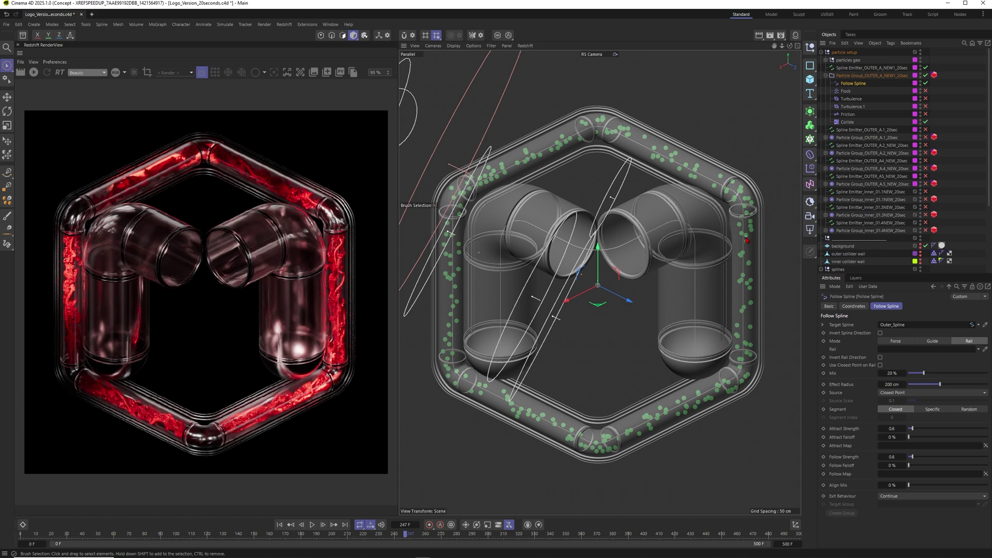
click(848, 121)
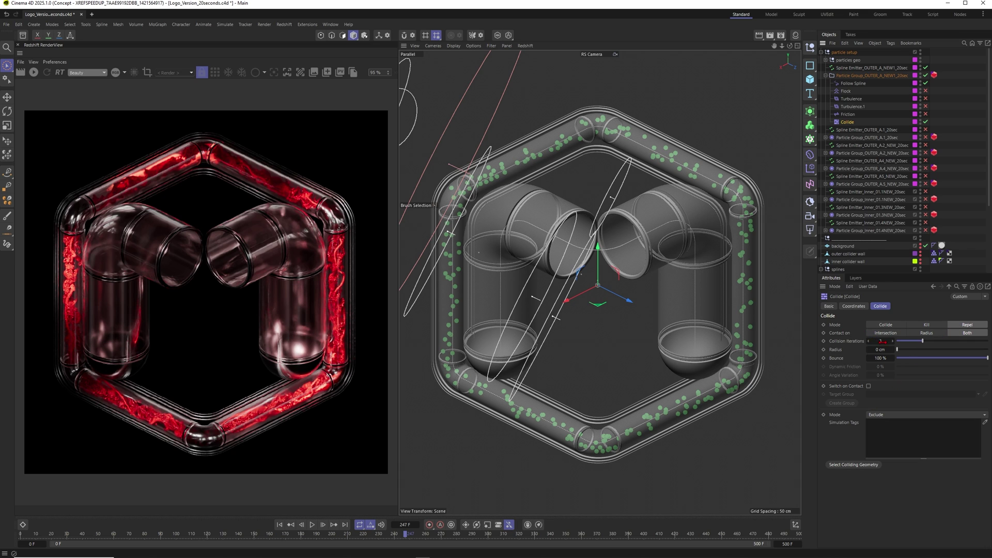
Make the outer collider wall visible, check its Triangle Mesh collider tag, then hide it again.
scroll(868, 207, down, 3)
click(847, 191)
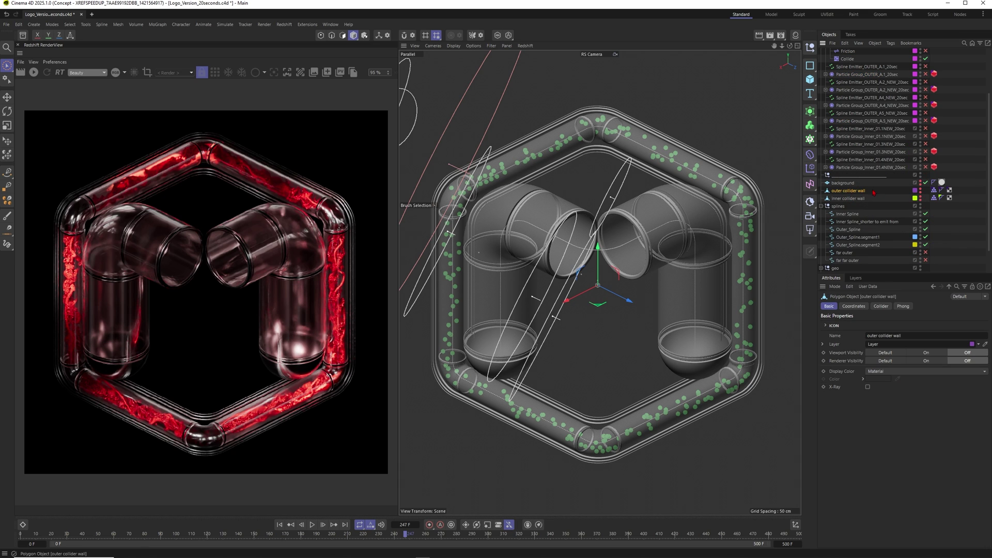
click(920, 189)
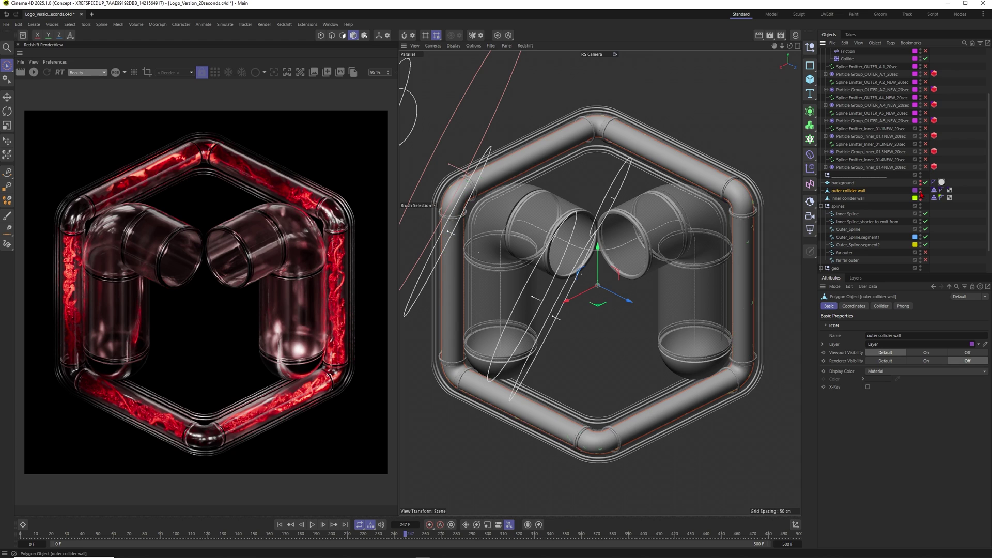
click(920, 193)
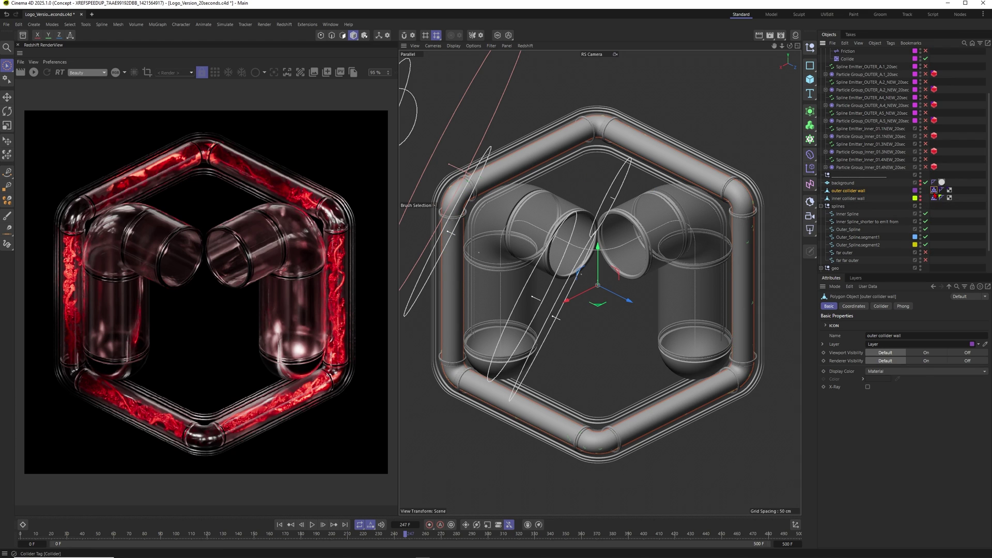
click(934, 190)
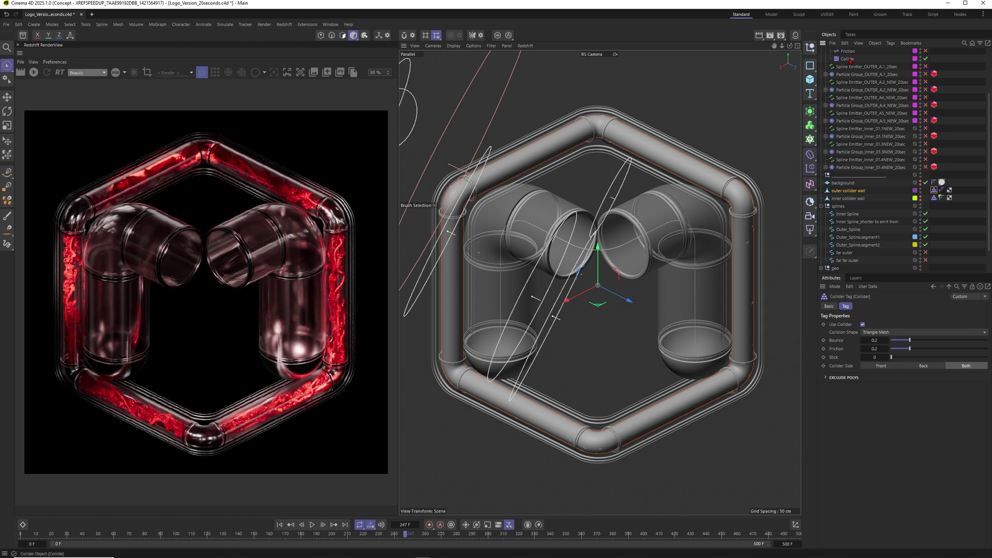
click(920, 197)
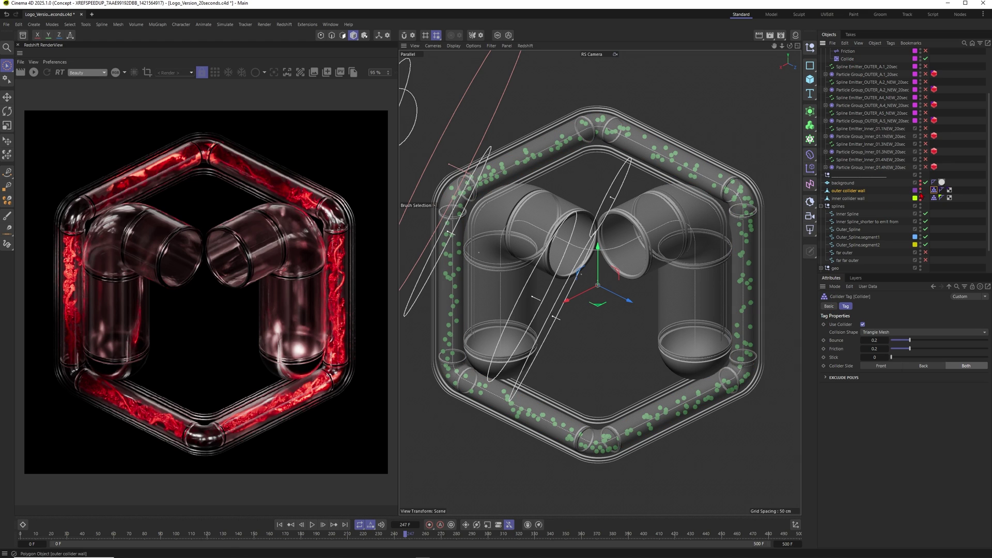
scroll(869, 267, up, 3)
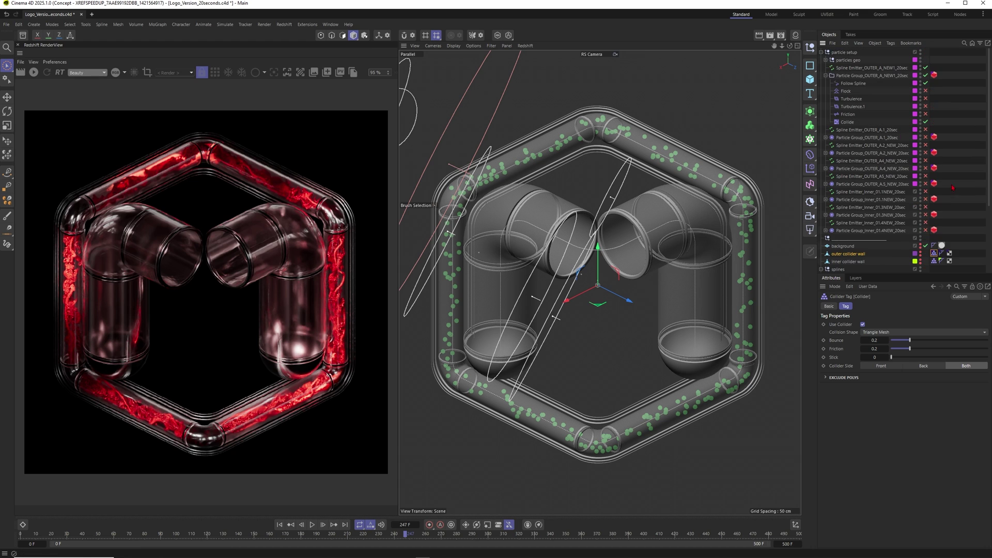
click(852, 83)
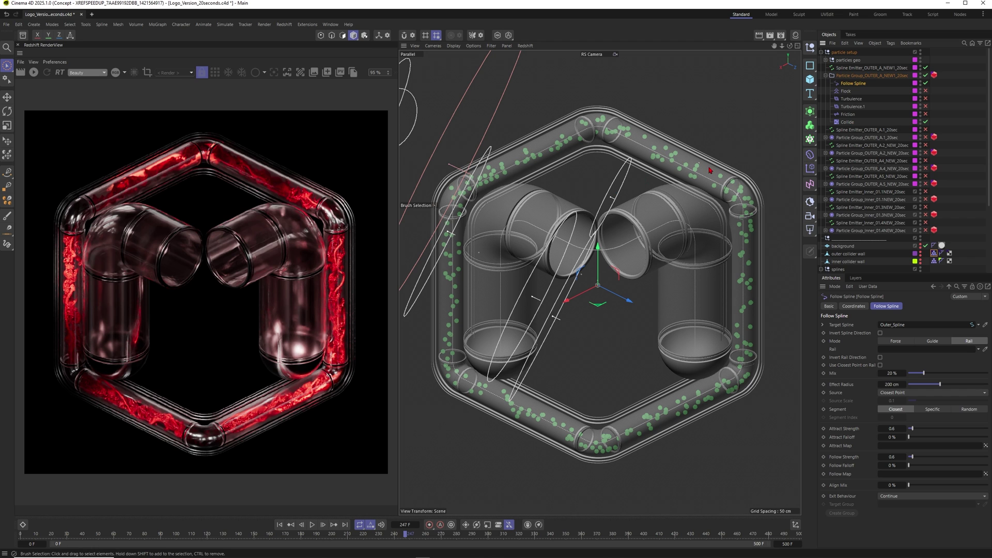
Enable the Friction modifier (Strength 100) and play the simulation to check its effect.
click(312, 525)
click(312, 525)
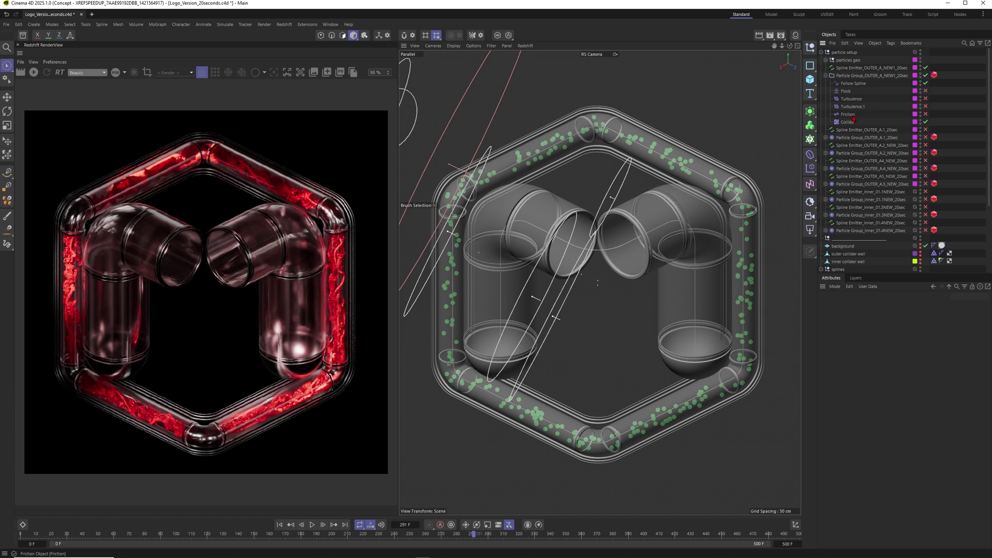
click(869, 115)
click(925, 115)
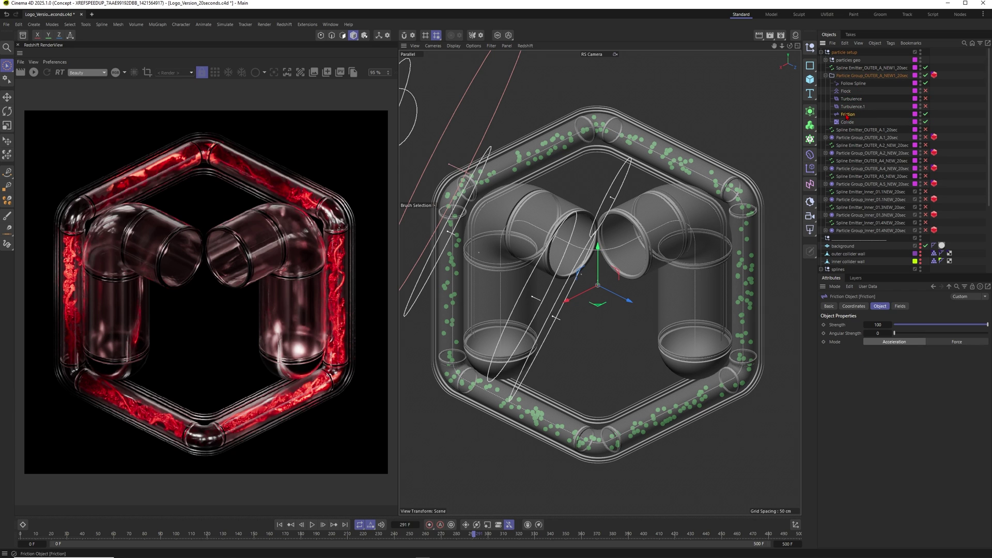
click(312, 525)
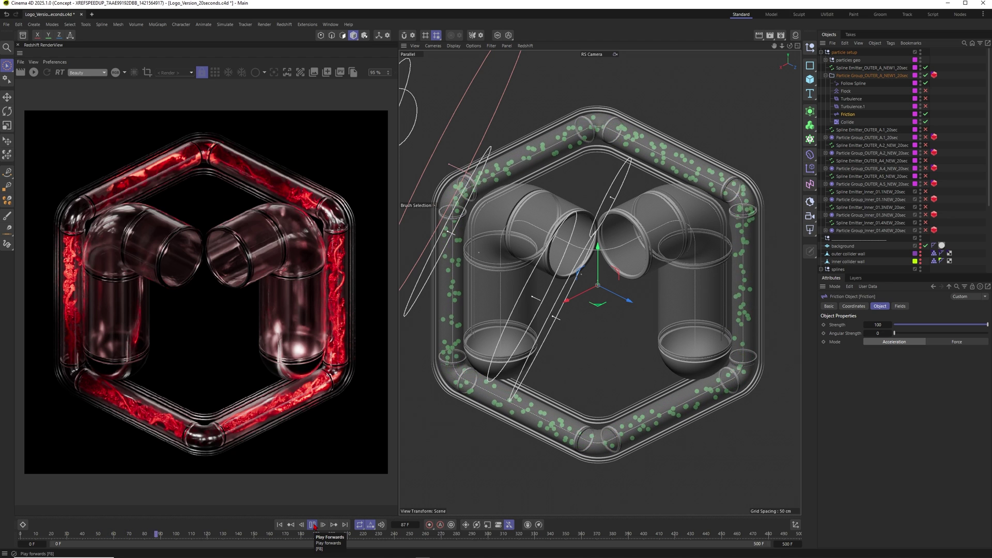
click(312, 524)
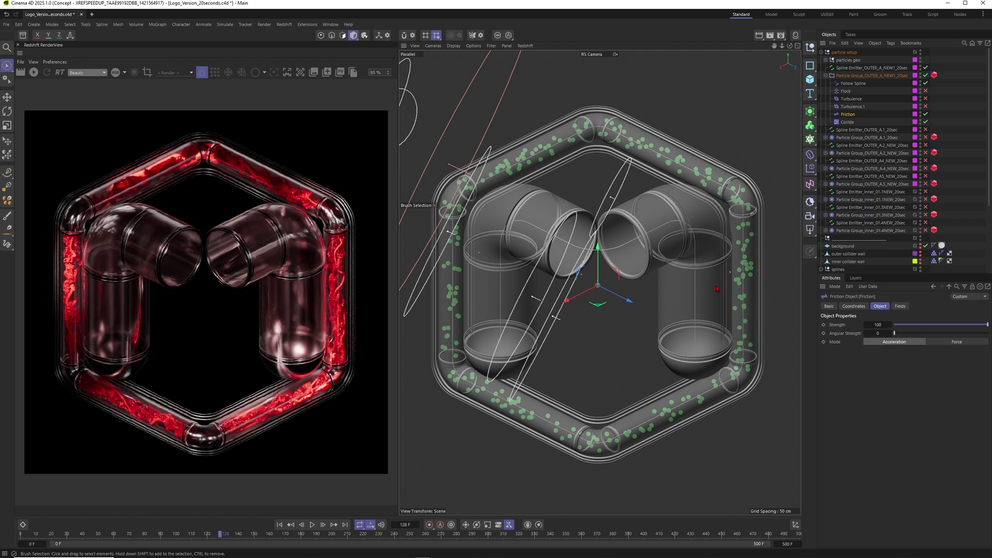
key(F8)
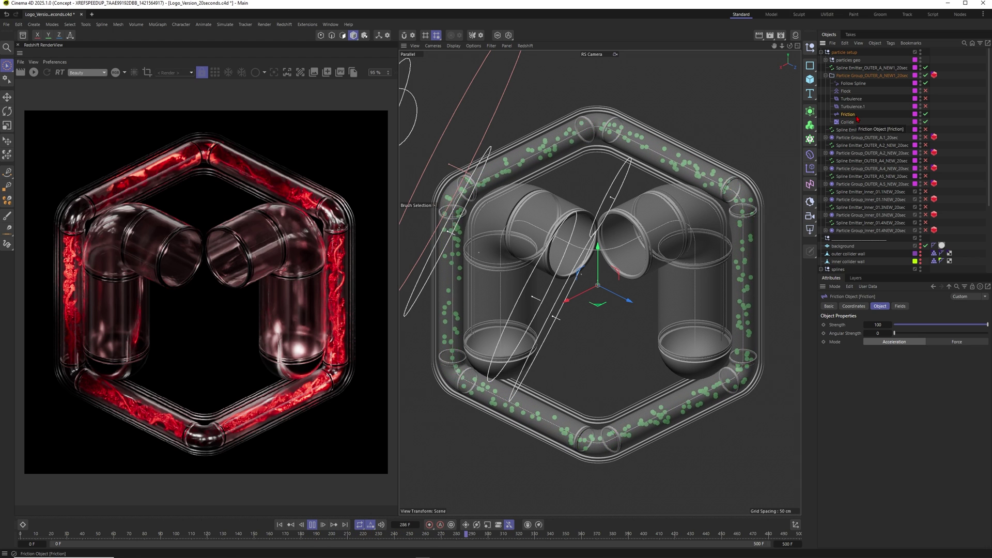
Enable Turbulence.1 (10 cm strength, 60% scale), then stop playback and deselect all.
key(Up)
key(Up)
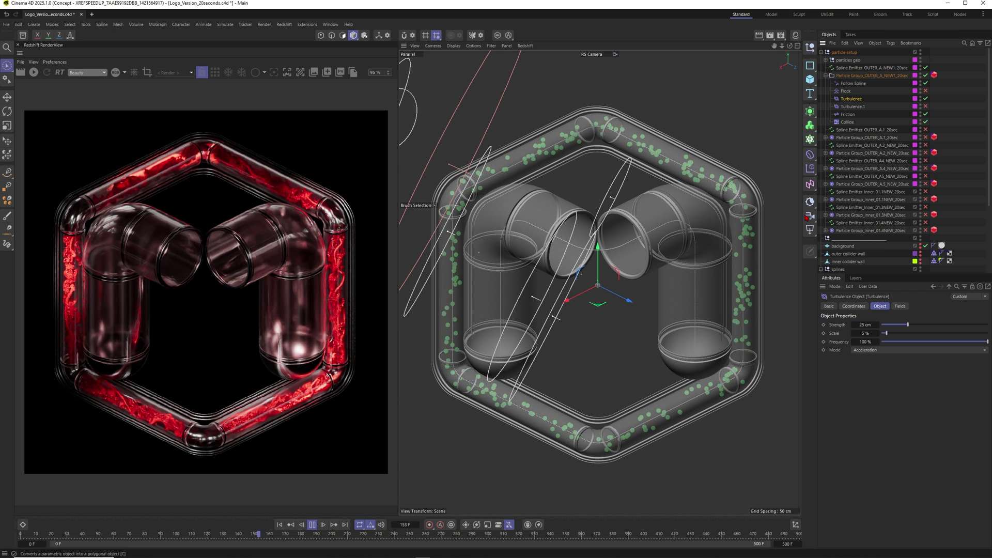
click(899, 108)
click(925, 107)
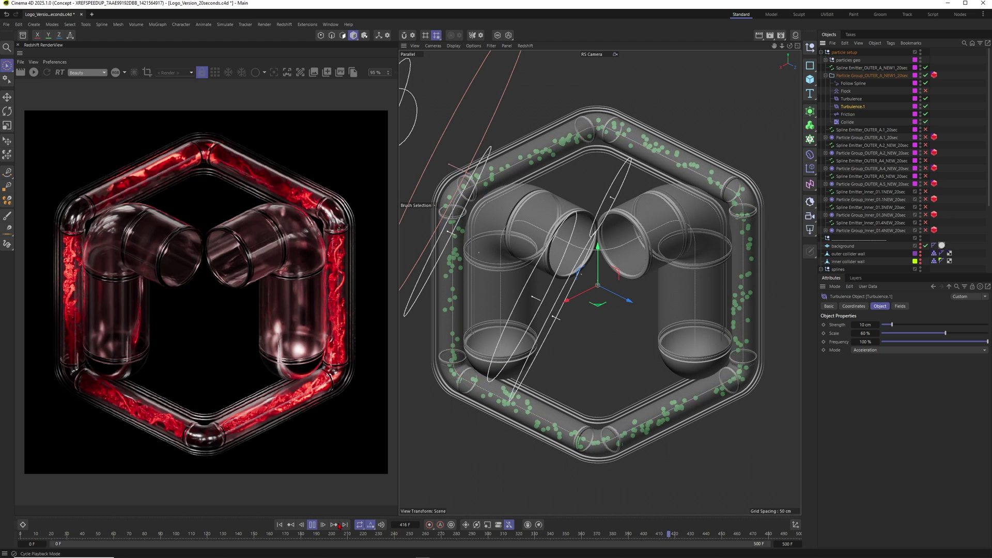
key(F8)
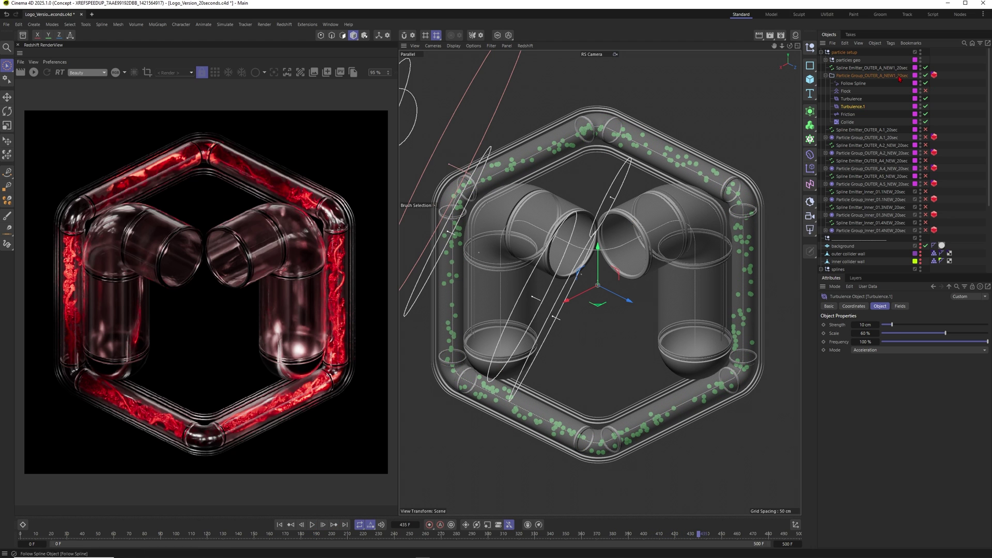
key(ctrl+shift+a)
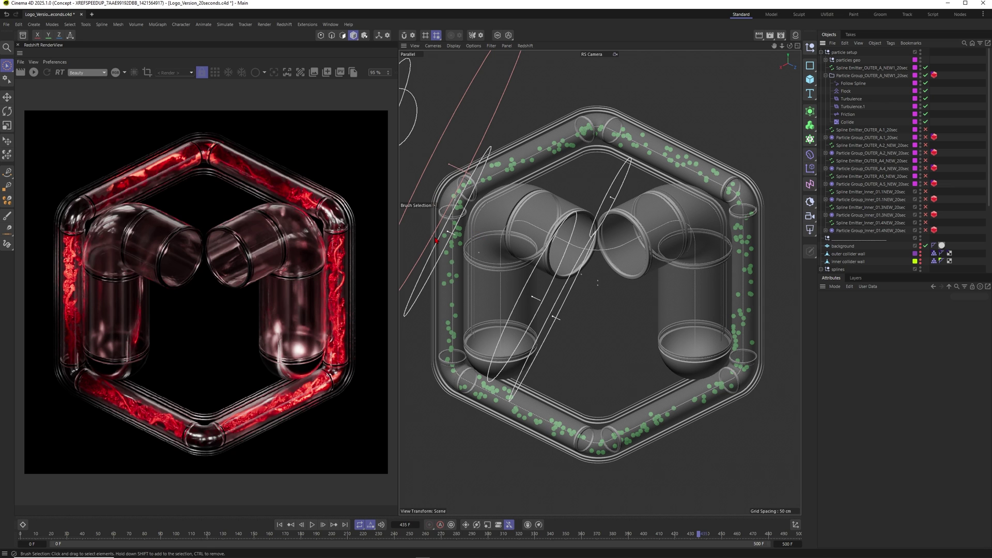
Set the outer spline emitter's Emission Count to 2500 and replay the simulation.
click(279, 524)
click(312, 524)
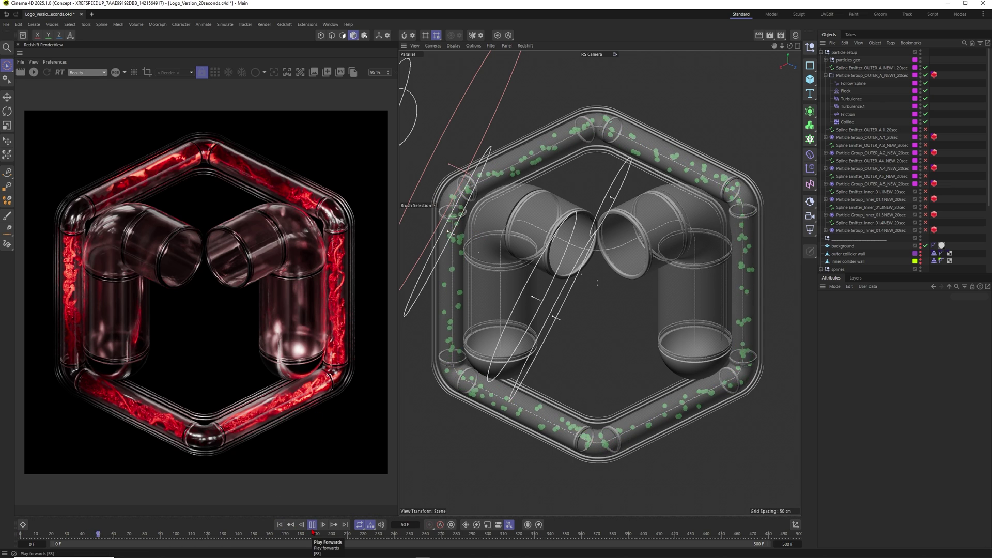
click(312, 525)
click(871, 68)
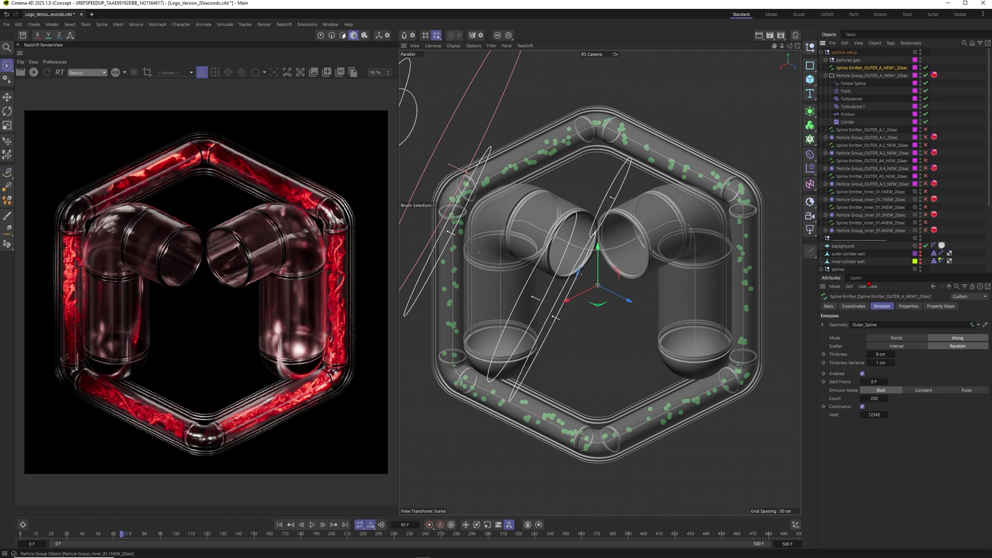
double_click(873, 397)
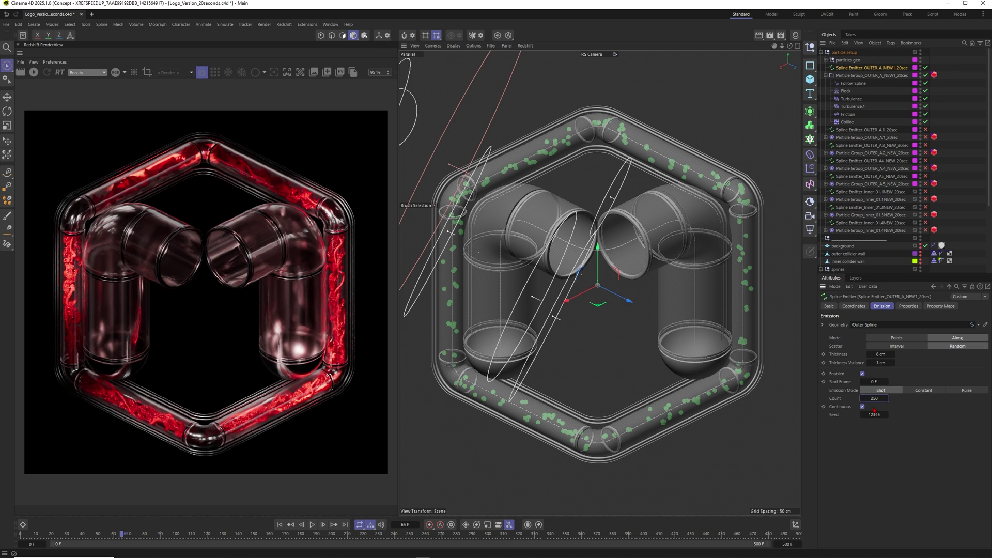
text(2500)
key(Return)
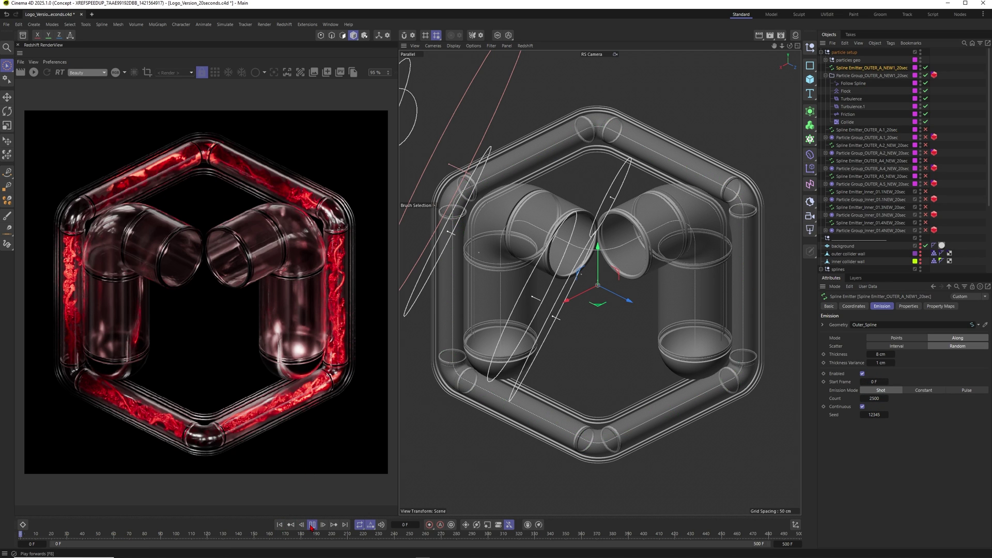
click(312, 525)
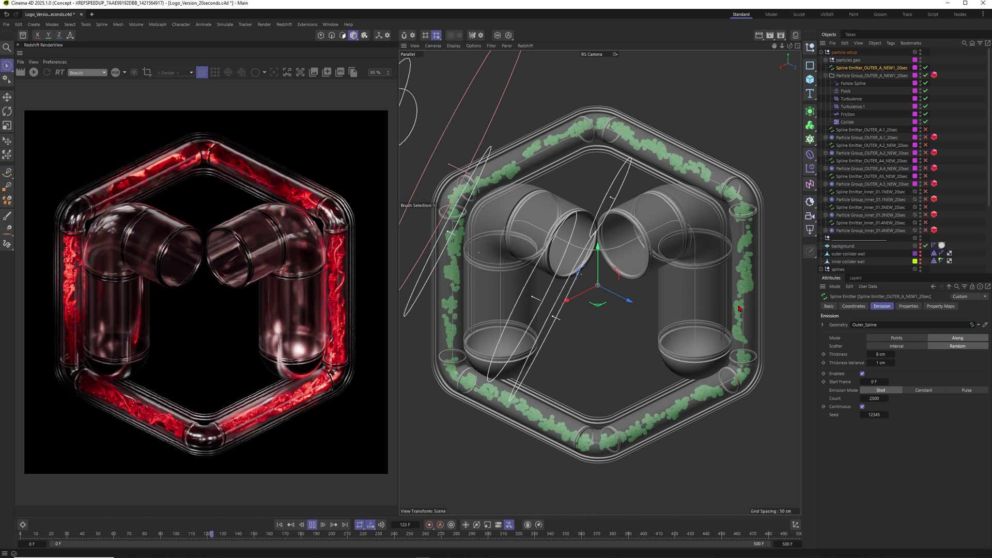
Switch off the outer spline emitter, stop playback and collapse its particle group.
click(925, 67)
key(space)
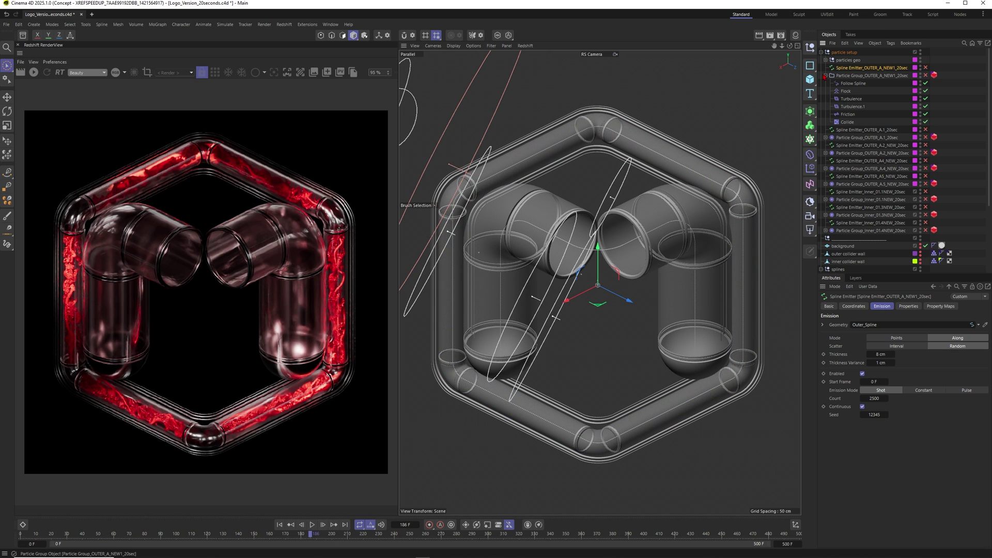
click(825, 76)
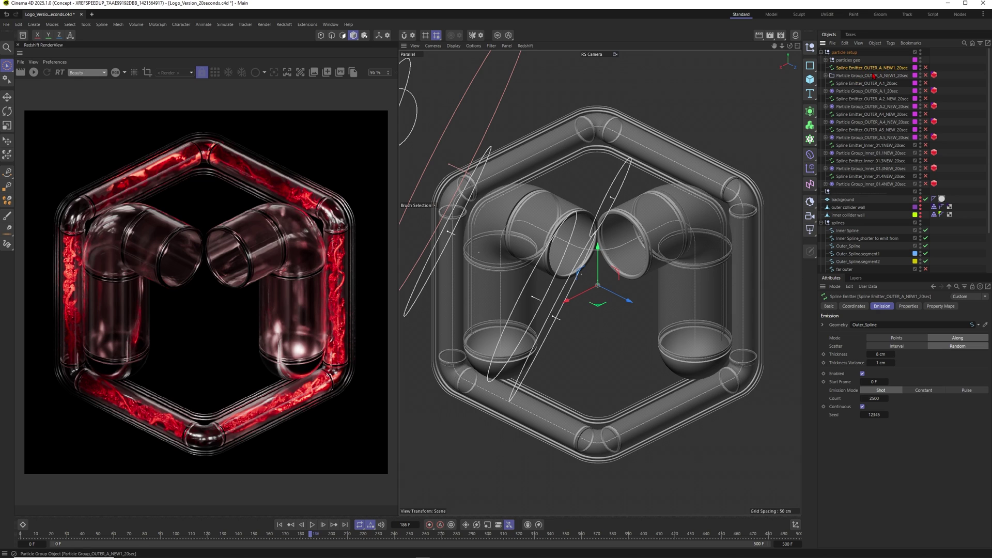
Expand and enable the Particle Group_OUTER_A.1_20sec group.
click(868, 91)
click(825, 91)
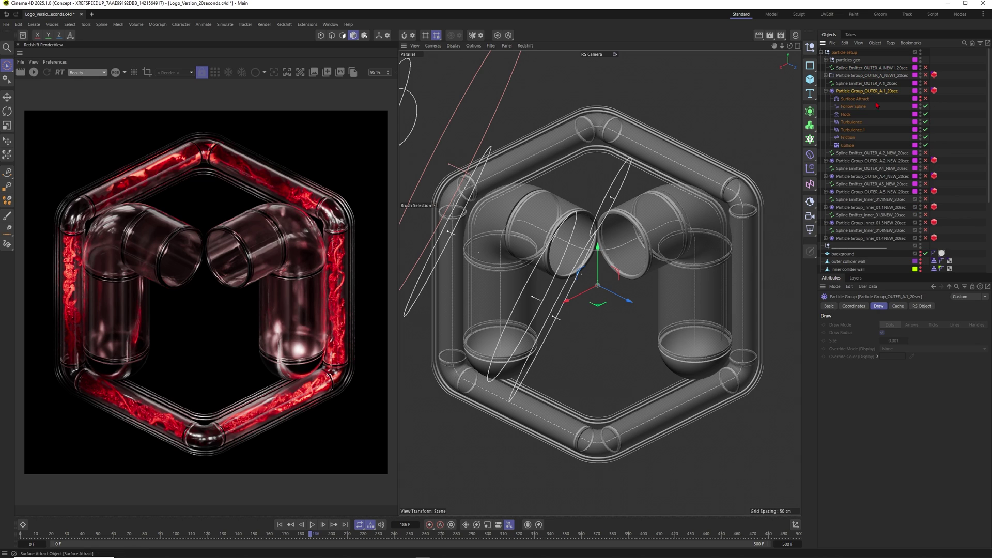
key(ctrl+shift+a)
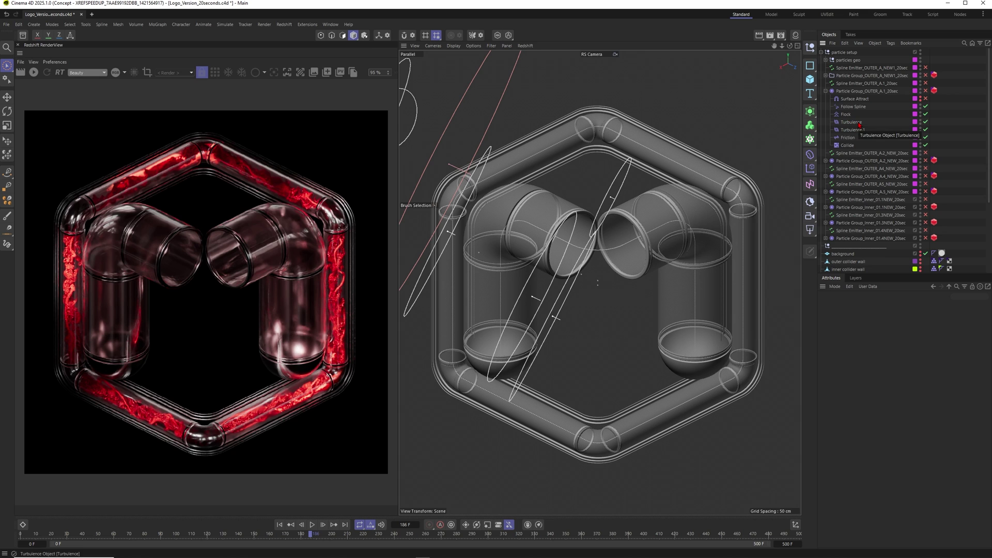
click(925, 91)
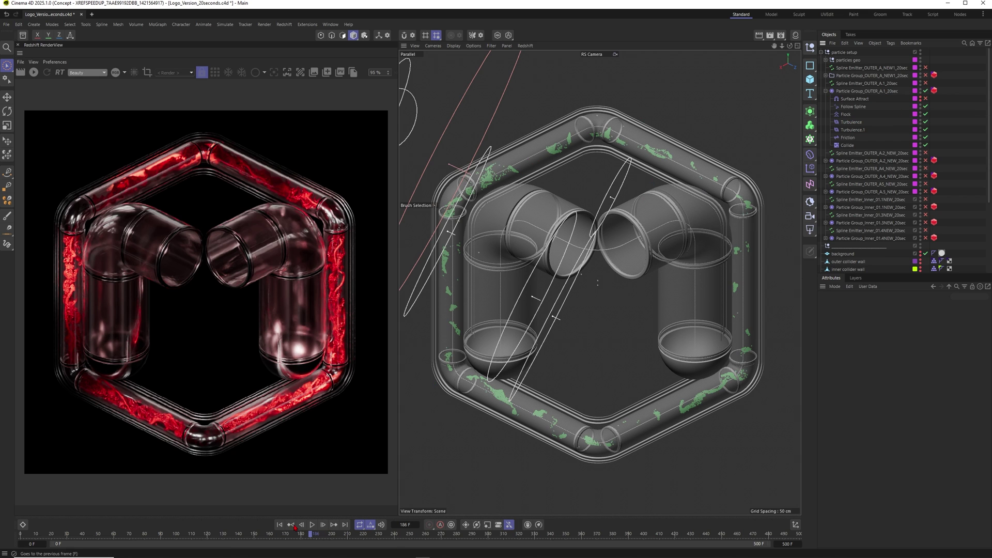
Replay the simulation to frame 114, then enable another outer particle group.
key(shift+f)
key(F8)
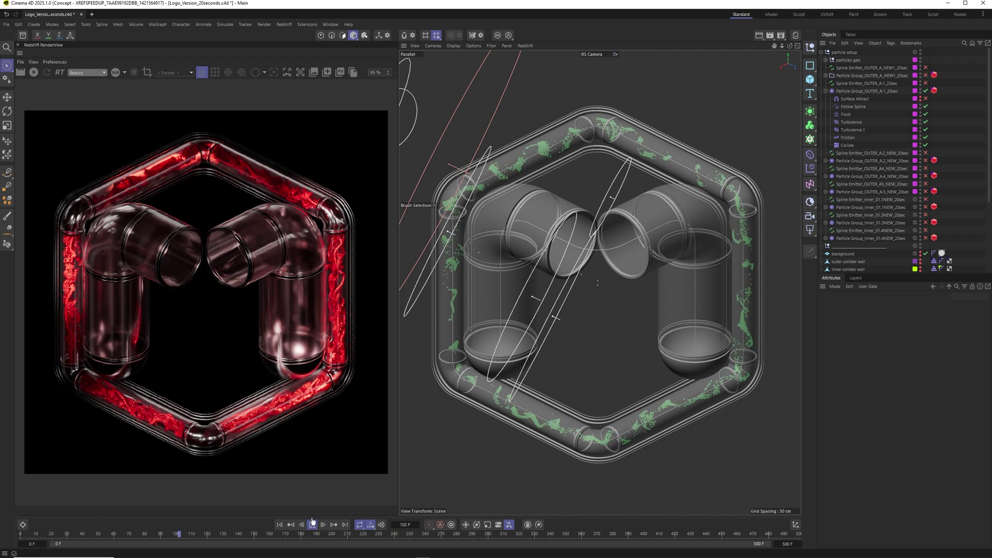
key(F8)
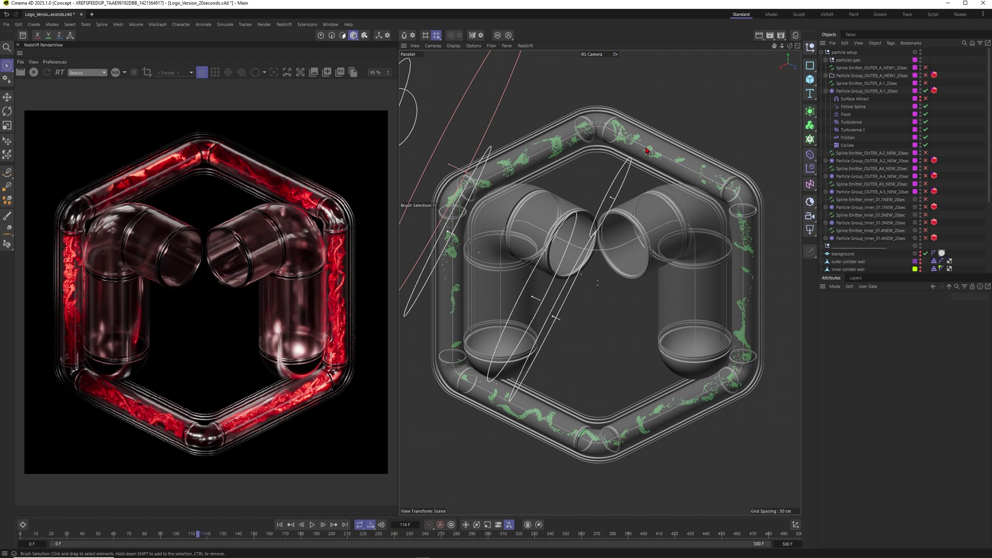
click(925, 176)
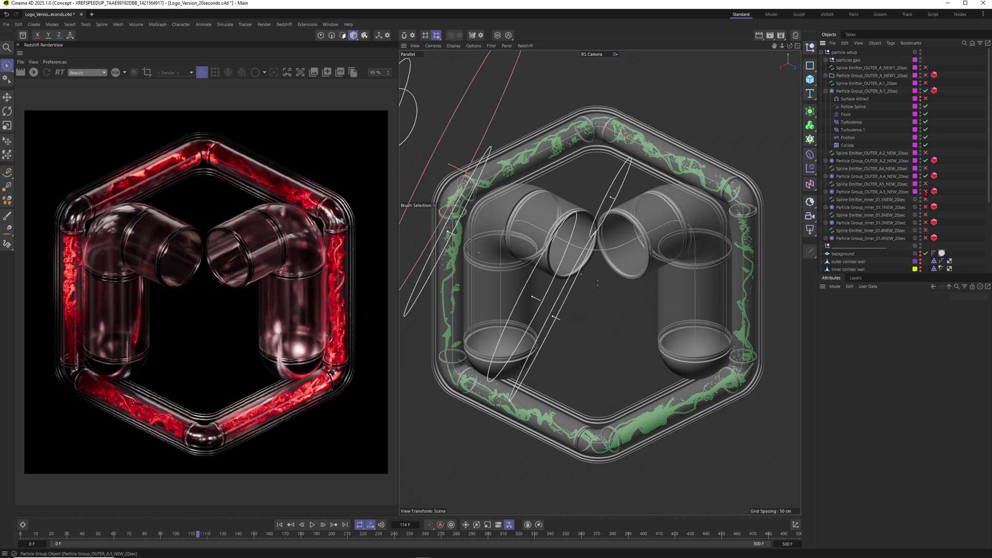
Enable the Particle Group_Inner particles, deselect the area lights, and scrub the After Effects comp.
click(925, 222)
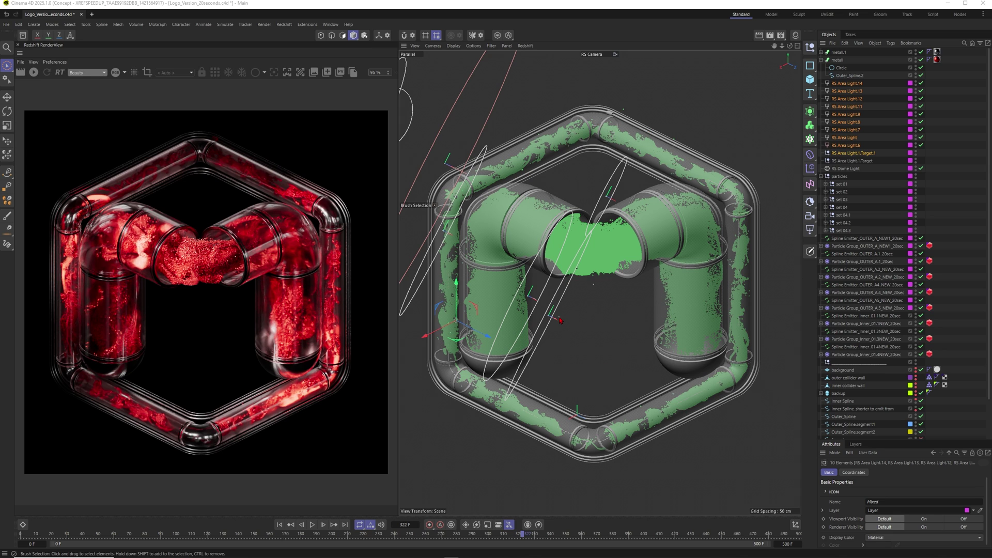
click(787, 91)
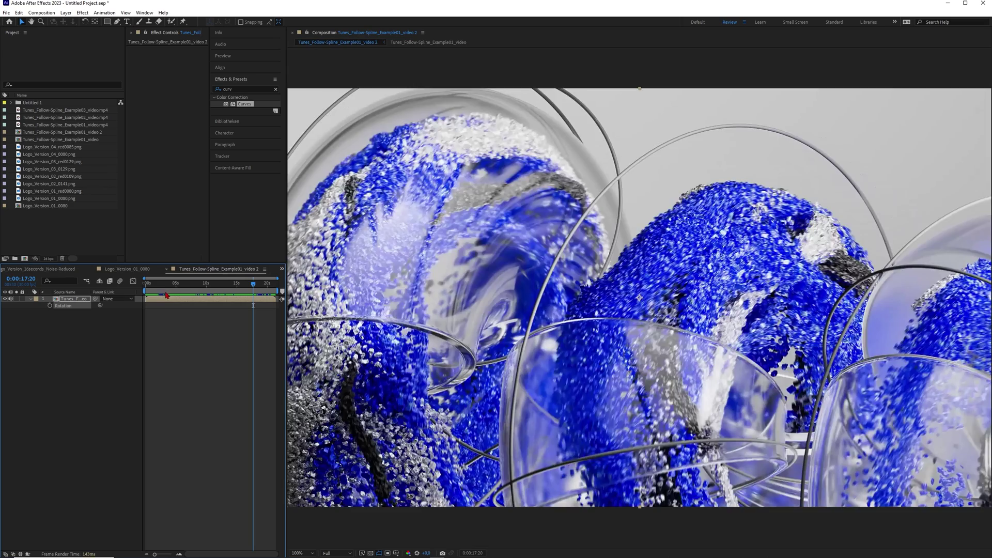
mouse_move(166, 293)
mouse_down()
mouse_move(149, 292)
mouse_move(174, 292)
mouse_move(149, 292)
mouse_up()
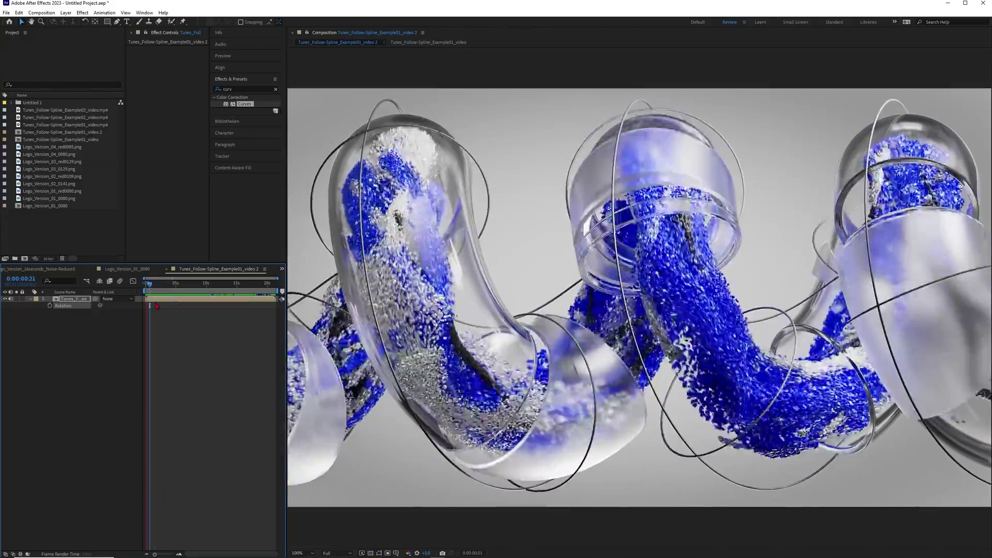